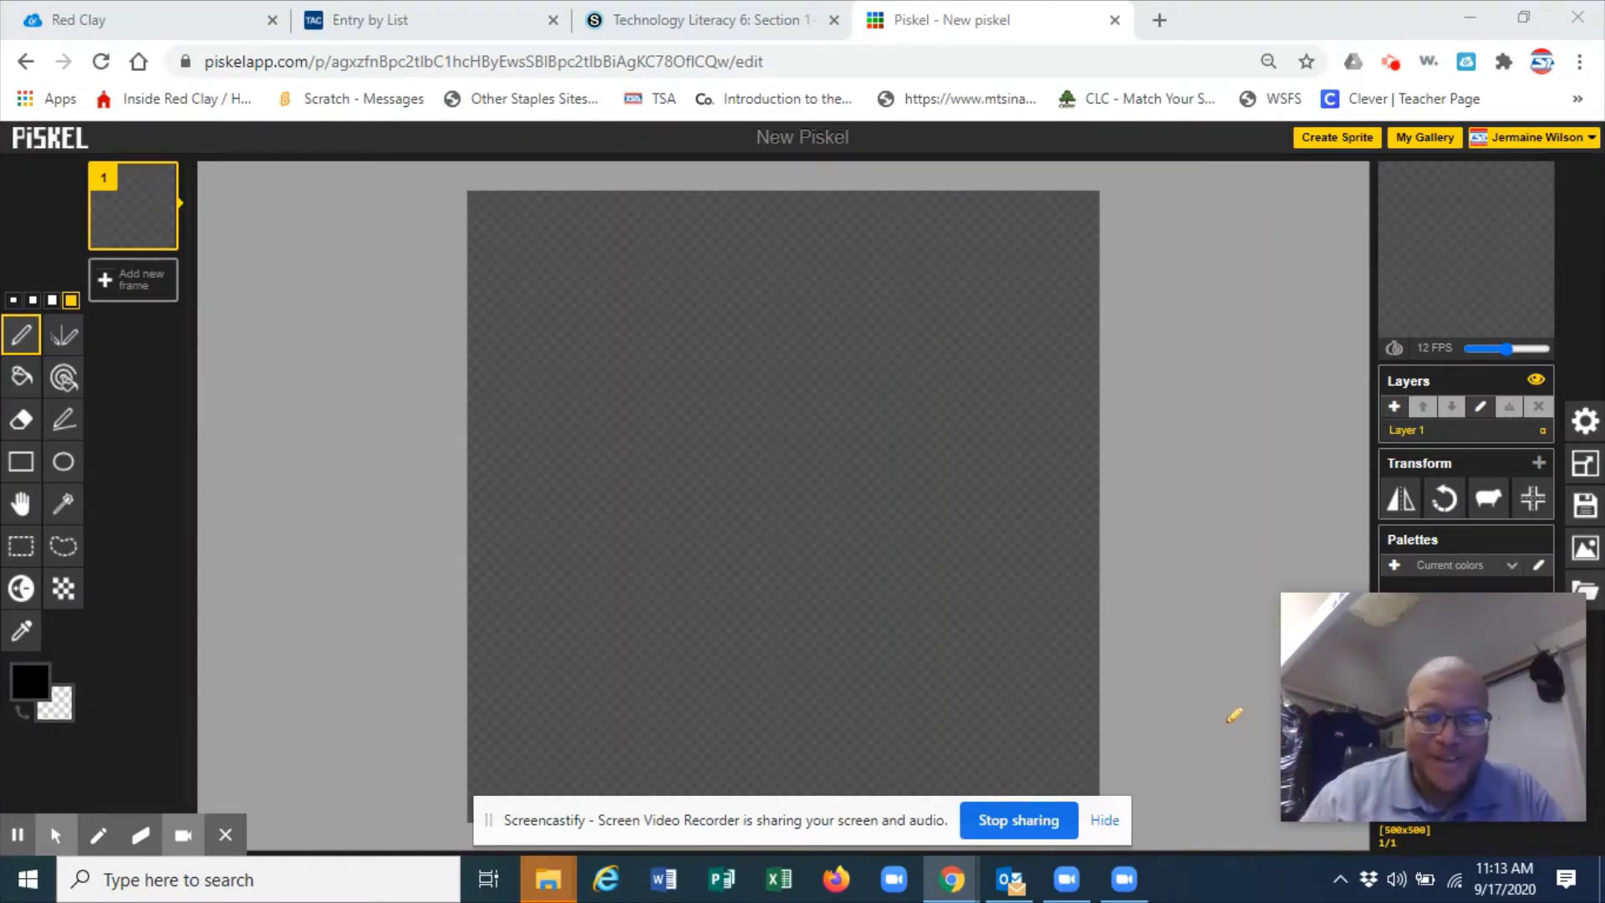
Step: Import City.jpg as a single 1136×852 image to replace the empty animation
mouse_move(1297, 660)
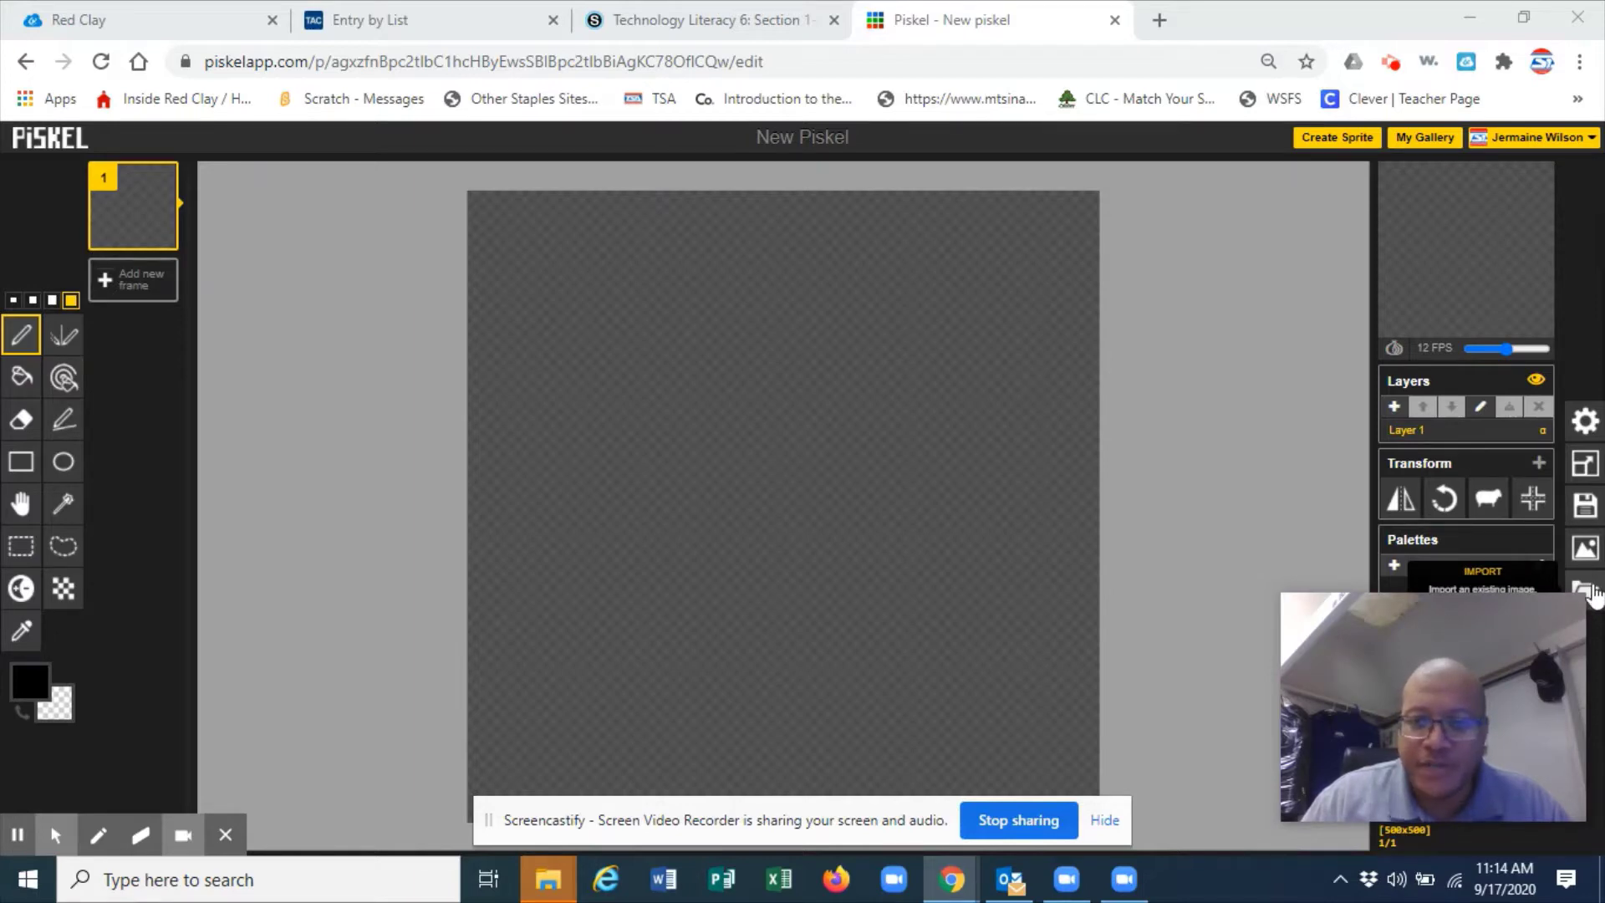
left_click(1593, 592)
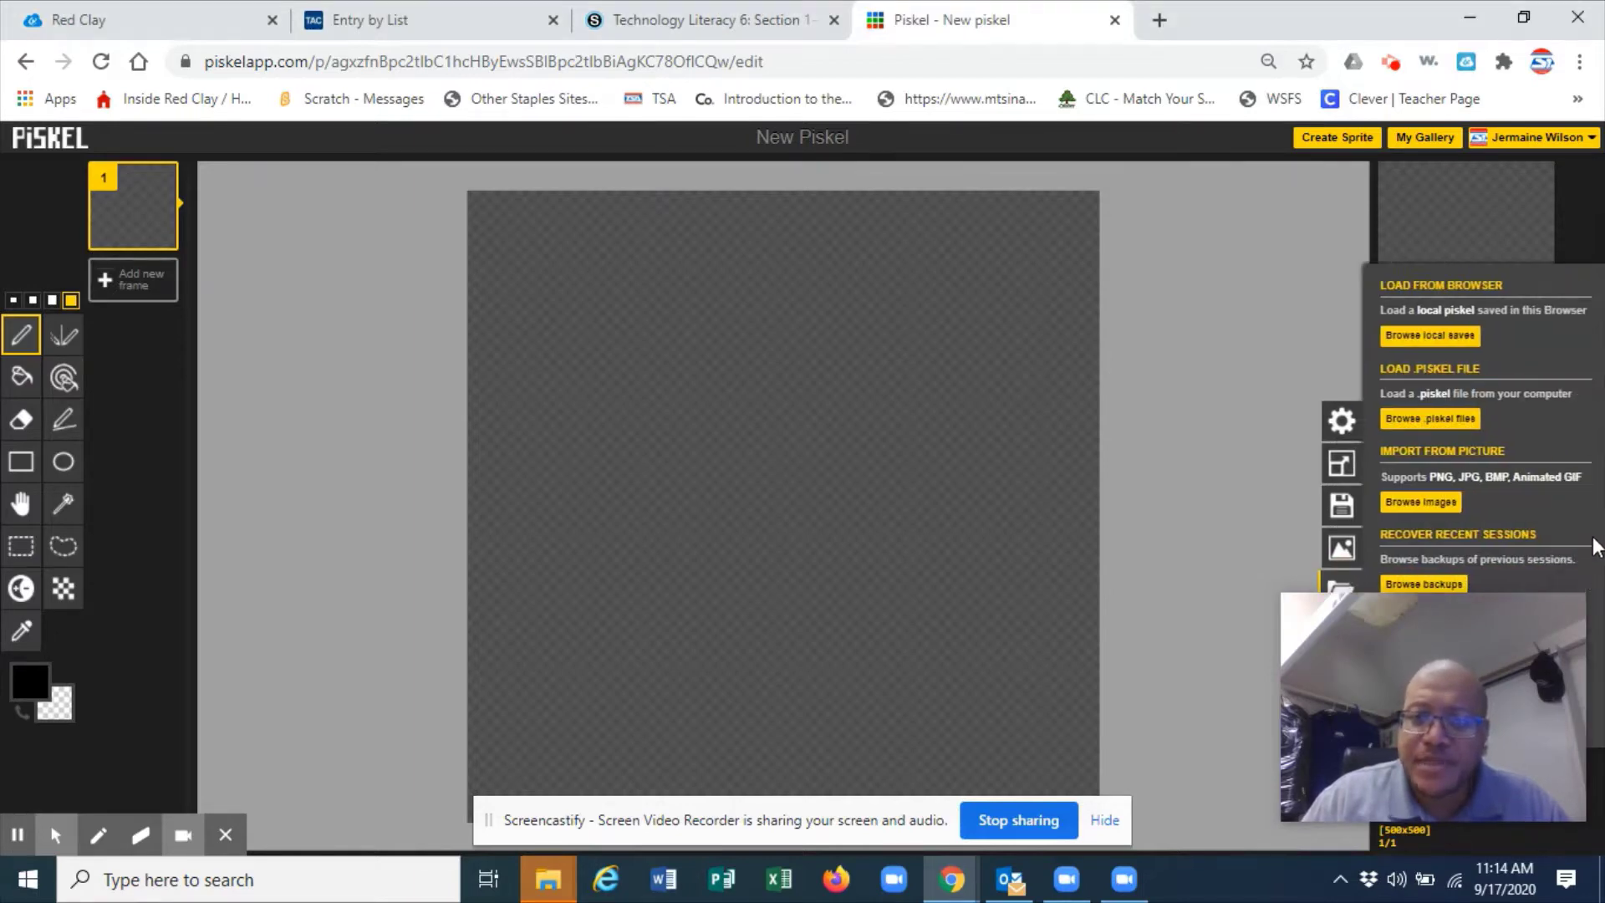
left_click(1419, 500)
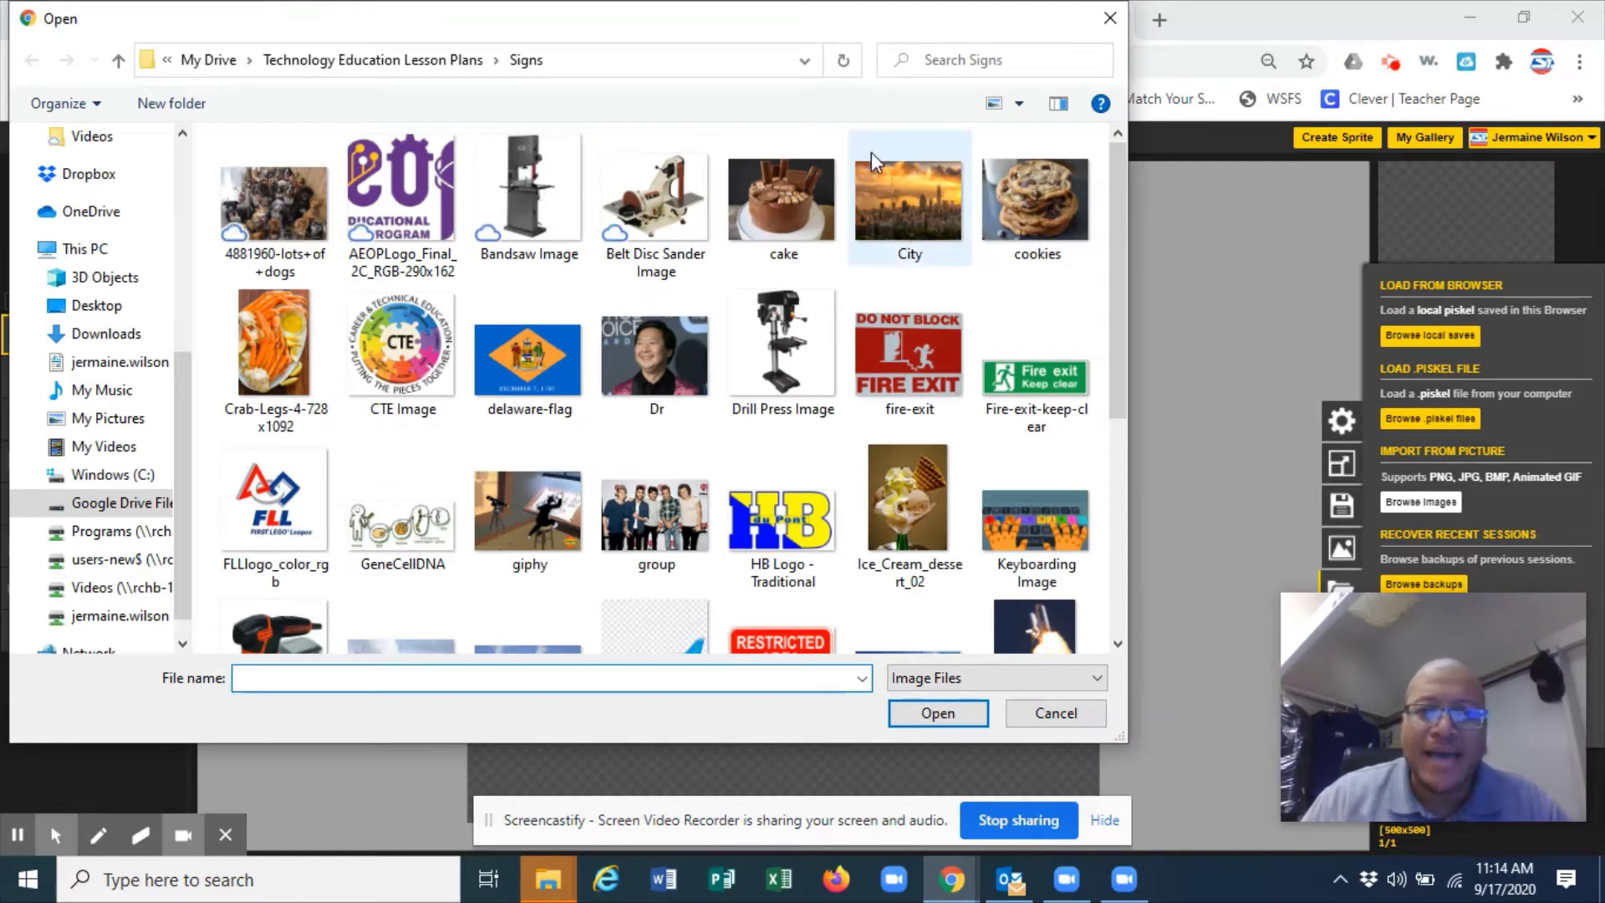
left_click(917, 205)
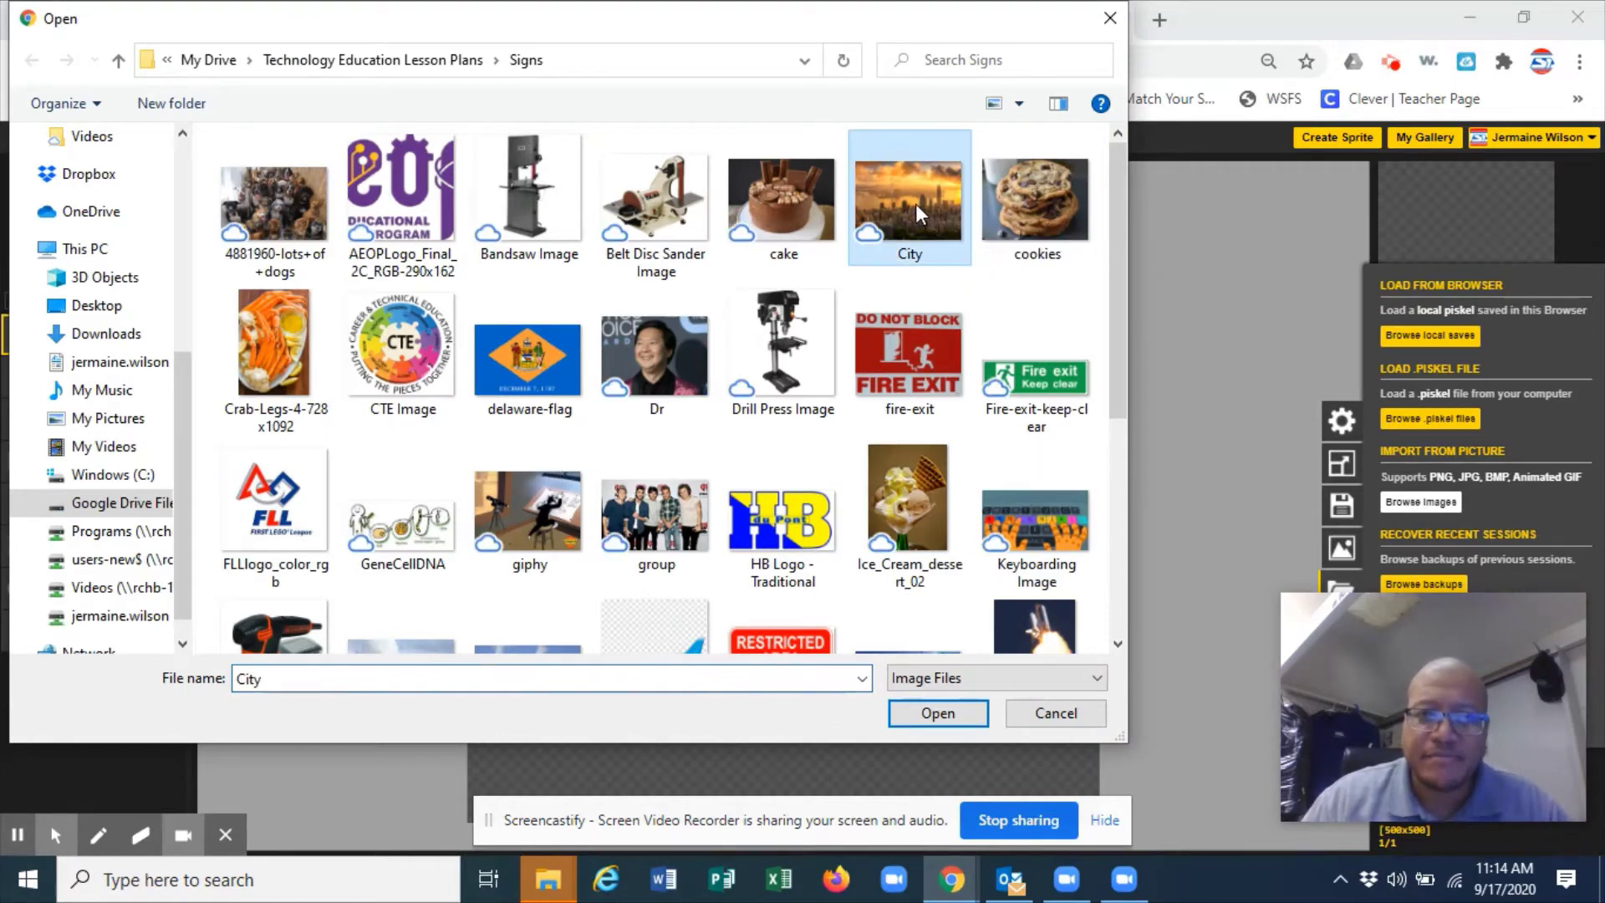
left_click(928, 714)
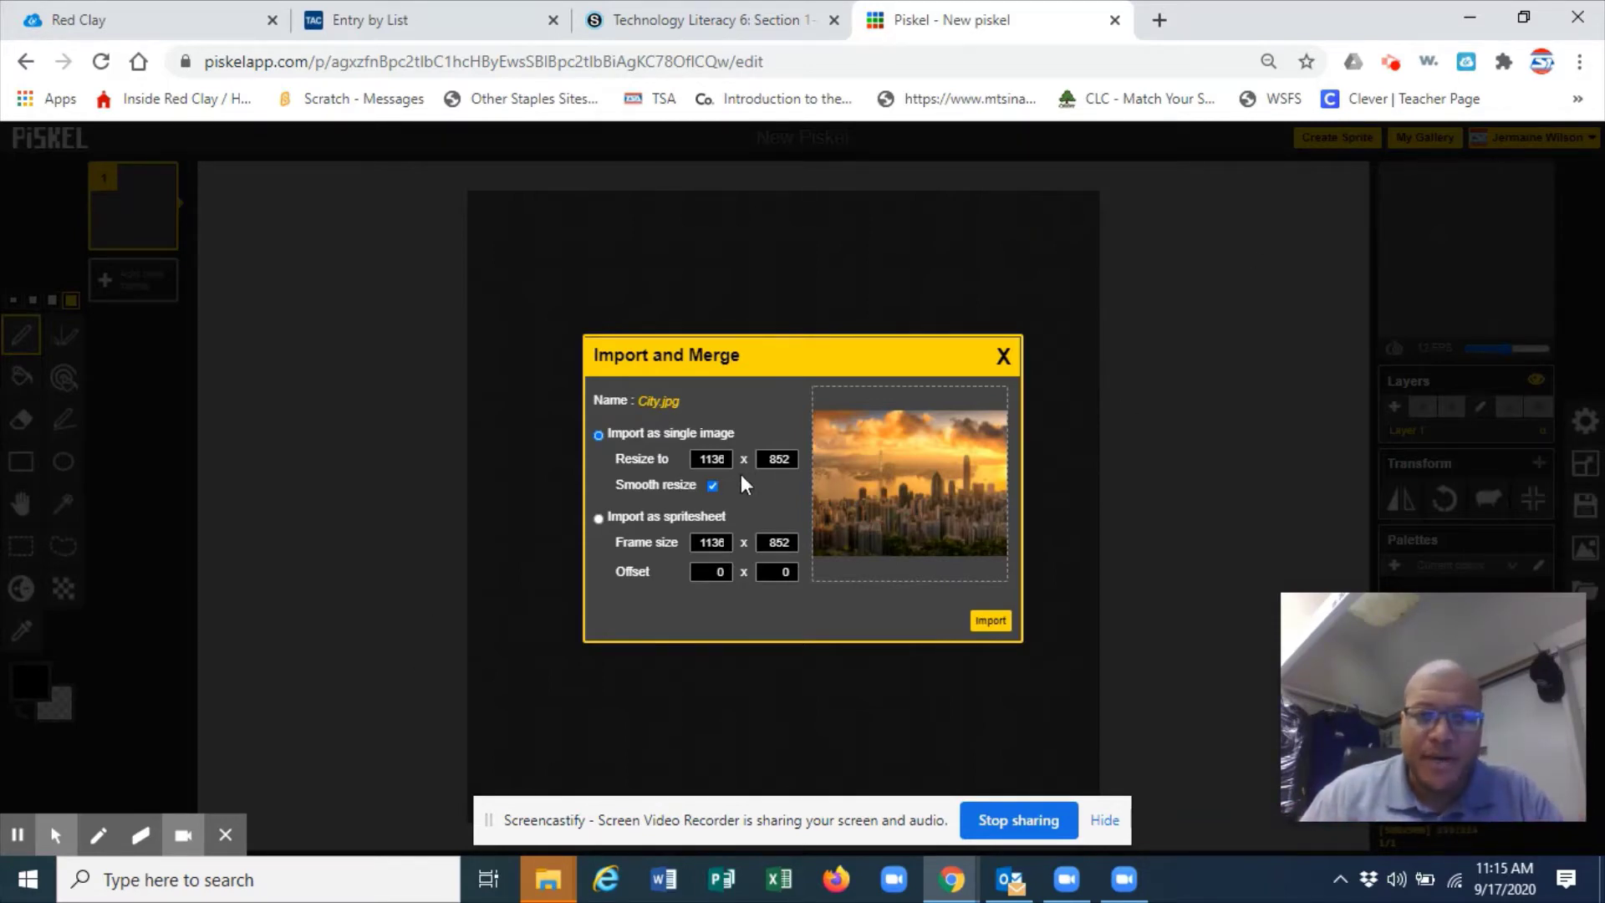
left_click(993, 623)
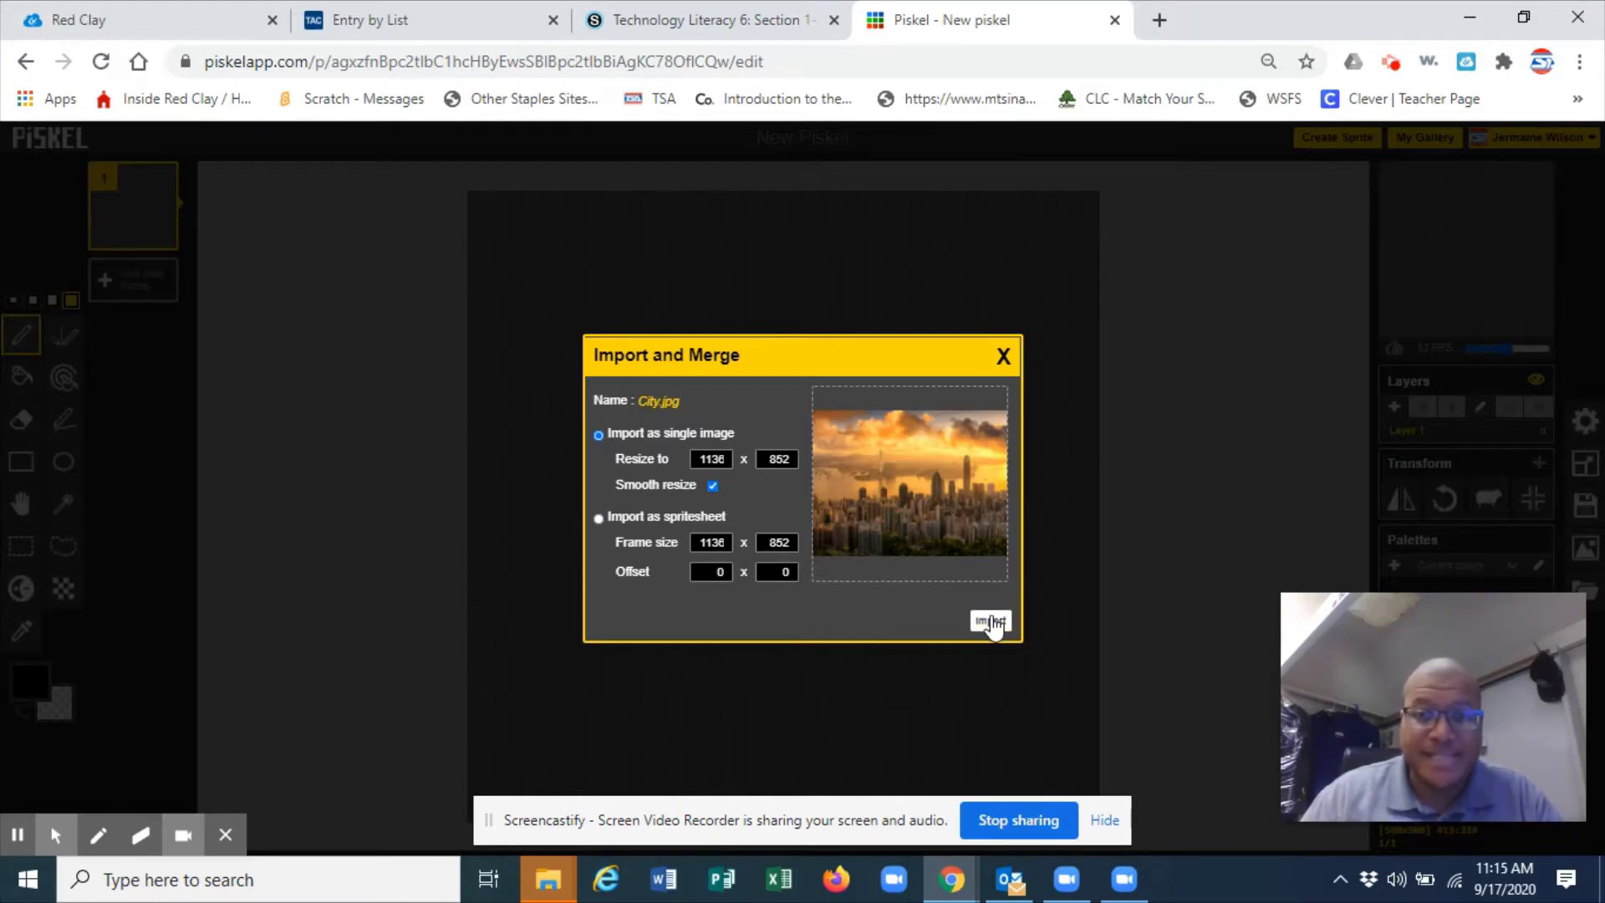
left_click(993, 622)
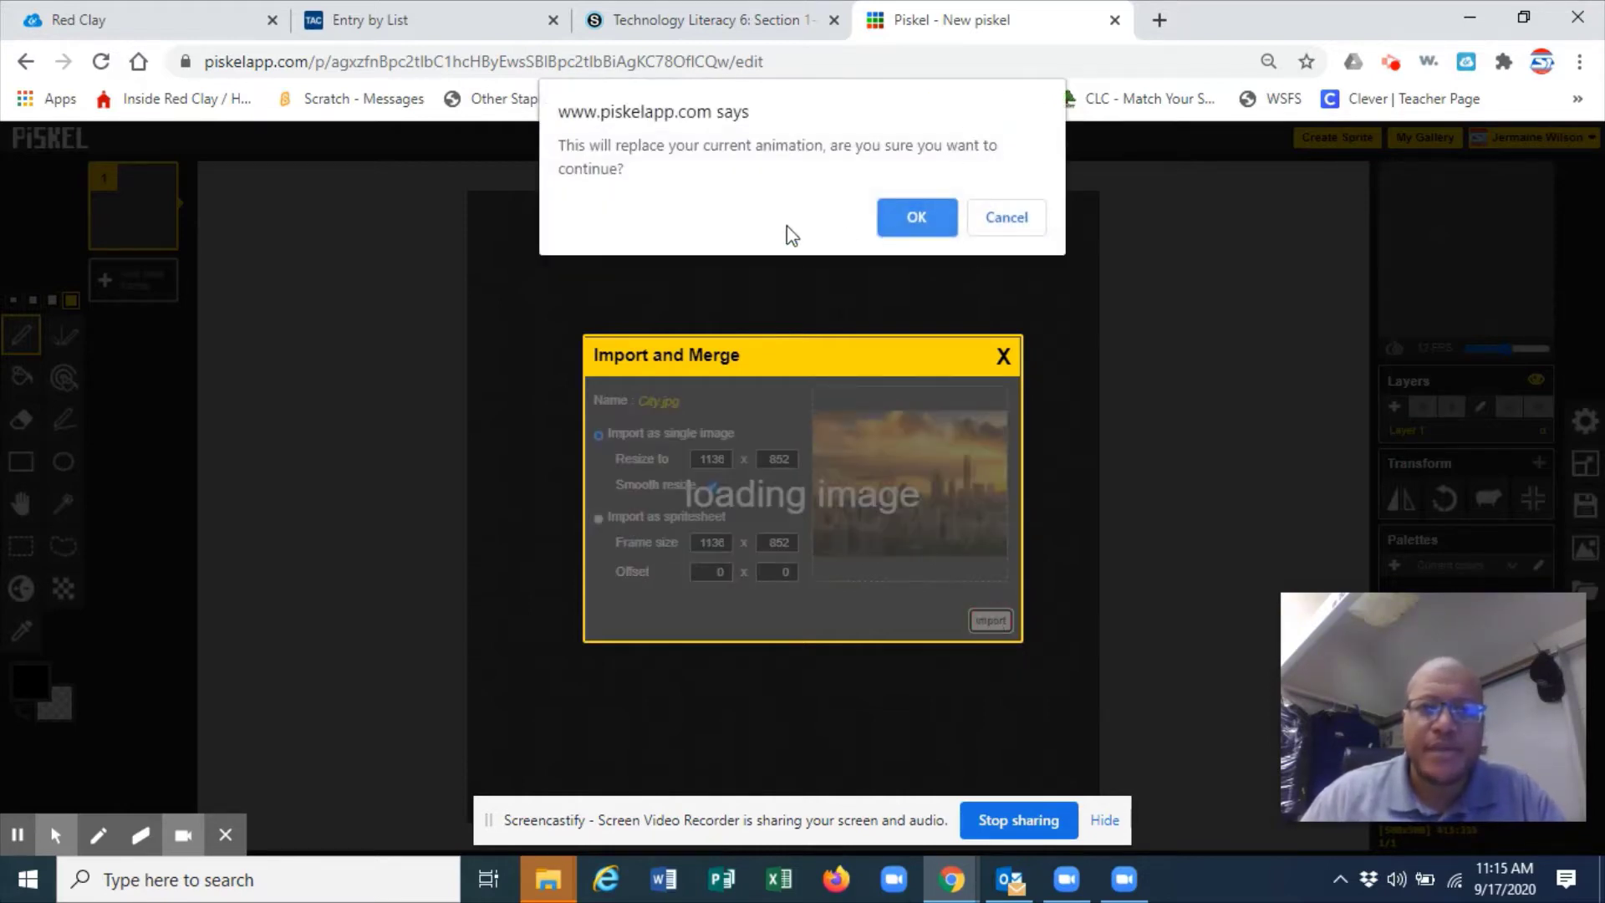
Step: Confirm the replacement, then draw a black freehand airplane in the left sky
left_click(924, 209)
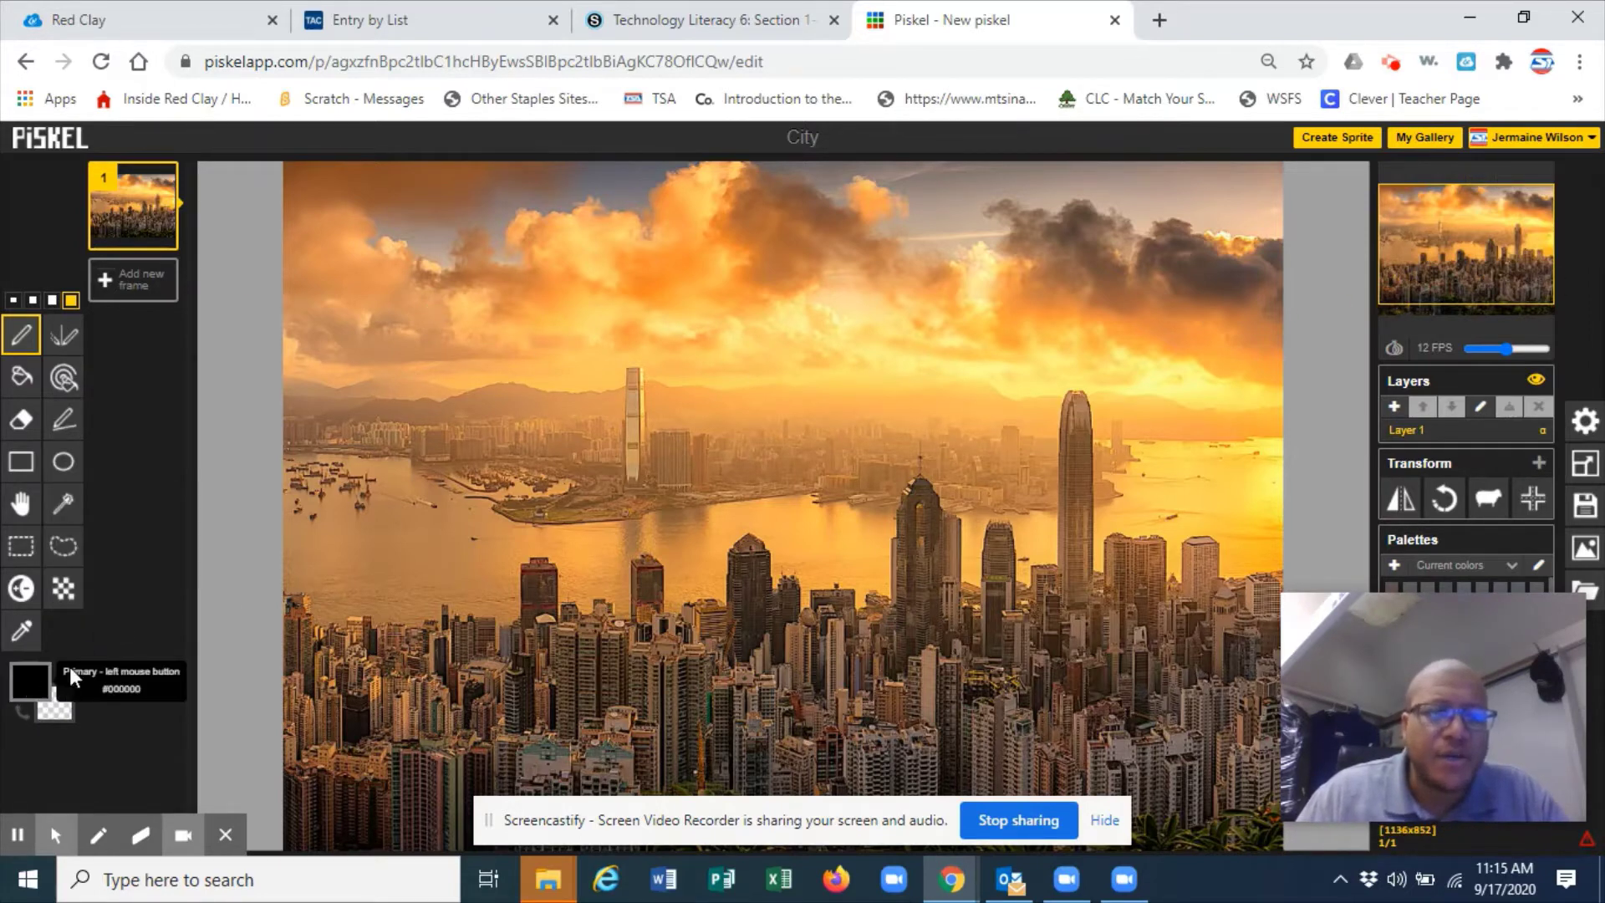
left_click(31, 680)
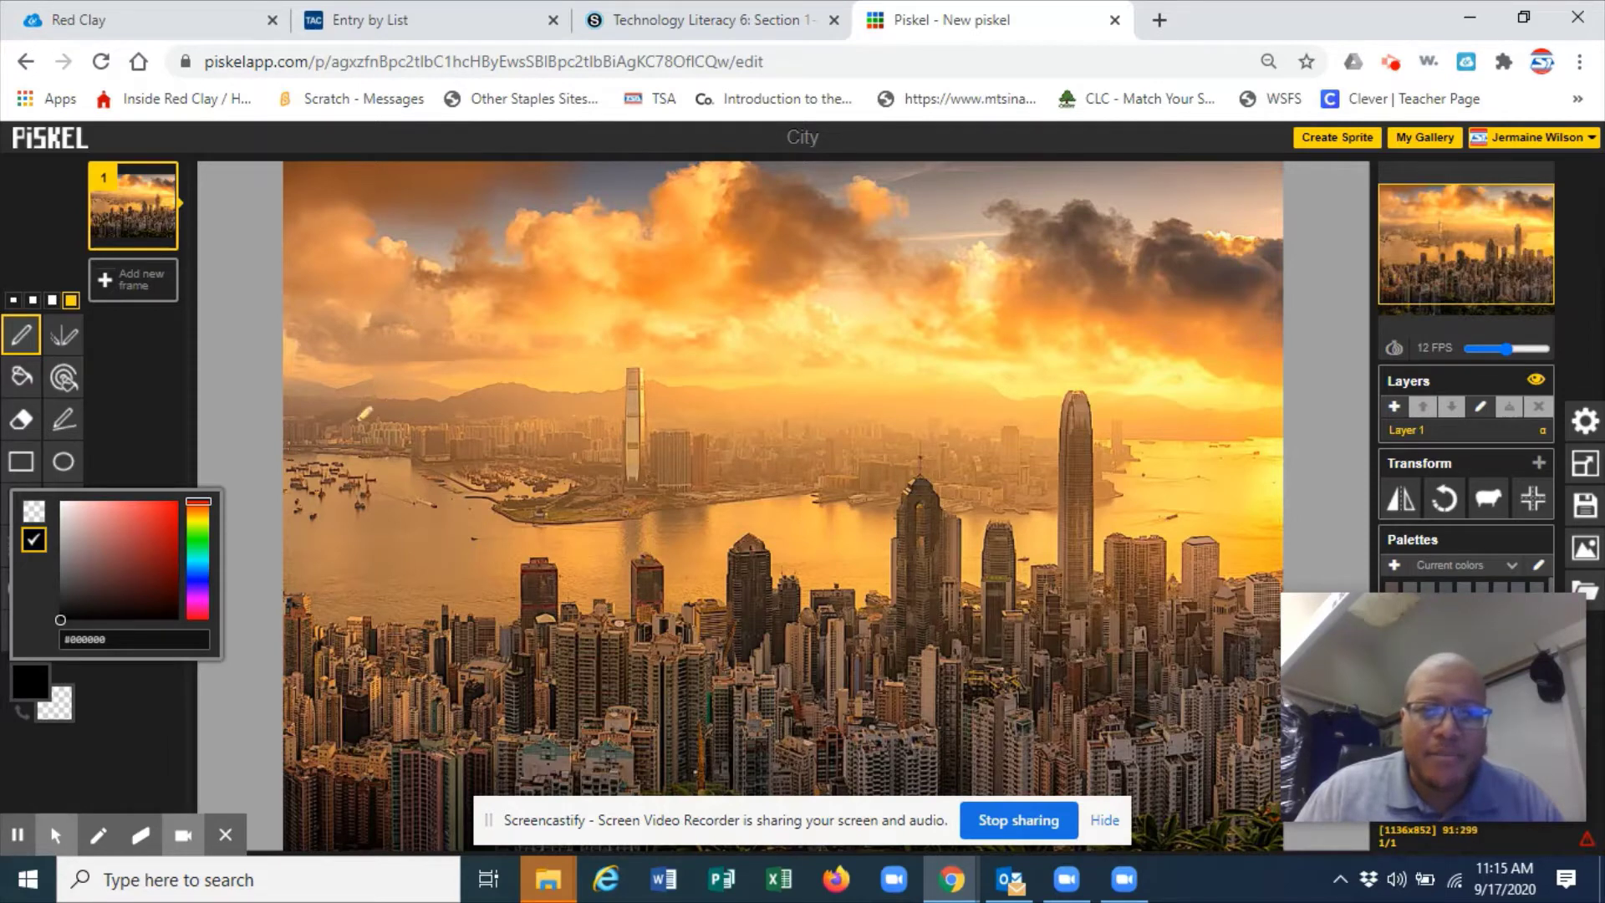
mouse_move(399, 387)
left_mouse_down()
mouse_move(519, 401)
mouse_move(401, 393)
mouse_move(497, 396)
mouse_move(427, 439)
mouse_move(460, 400)
mouse_move(428, 433)
mouse_move(485, 413)
mouse_move(439, 428)
mouse_move(457, 405)
mouse_move(432, 432)
mouse_move(476, 406)
mouse_move(454, 396)
mouse_move(480, 395)
mouse_move(397, 387)
mouse_move(374, 394)
mouse_move(404, 399)
mouse_move(349, 421)
mouse_move(360, 403)
mouse_move(339, 400)
mouse_move(363, 399)
mouse_move(341, 378)
mouse_move(339, 398)
mouse_move(355, 375)
mouse_move(347, 399)
mouse_move(339, 389)
mouse_move(360, 395)
mouse_move(345, 386)
mouse_move(351, 410)
mouse_move(514, 390)
left_mouse_up()
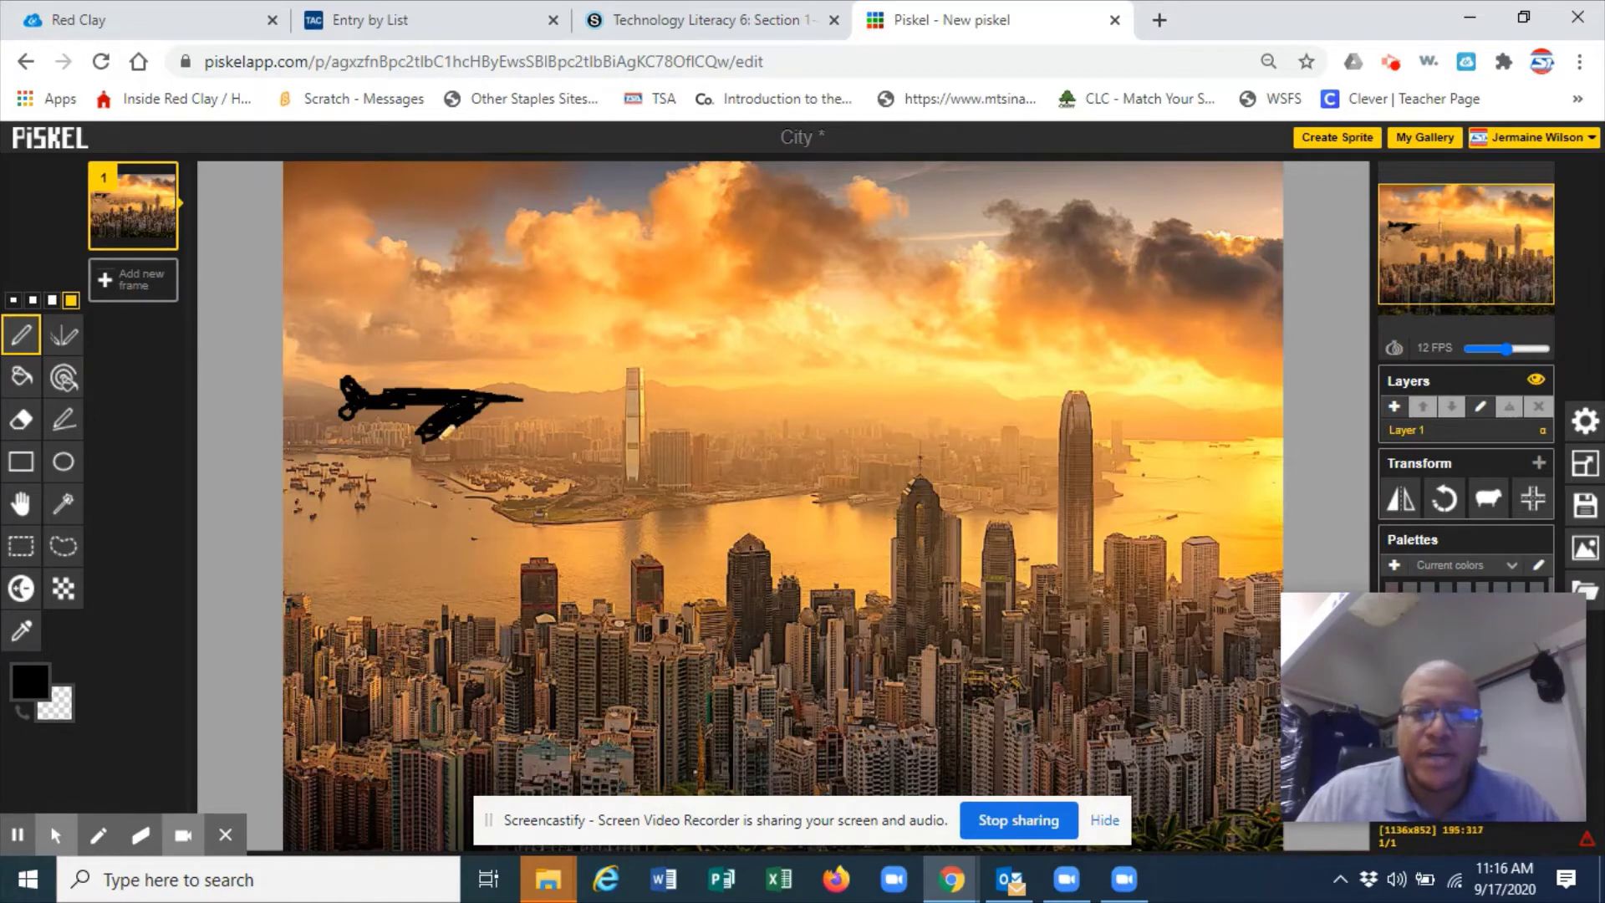
Step: Add one more plane stroke, pan the canvas, then undo all the airplane strokes
left_click_drag(439, 430, 507, 400)
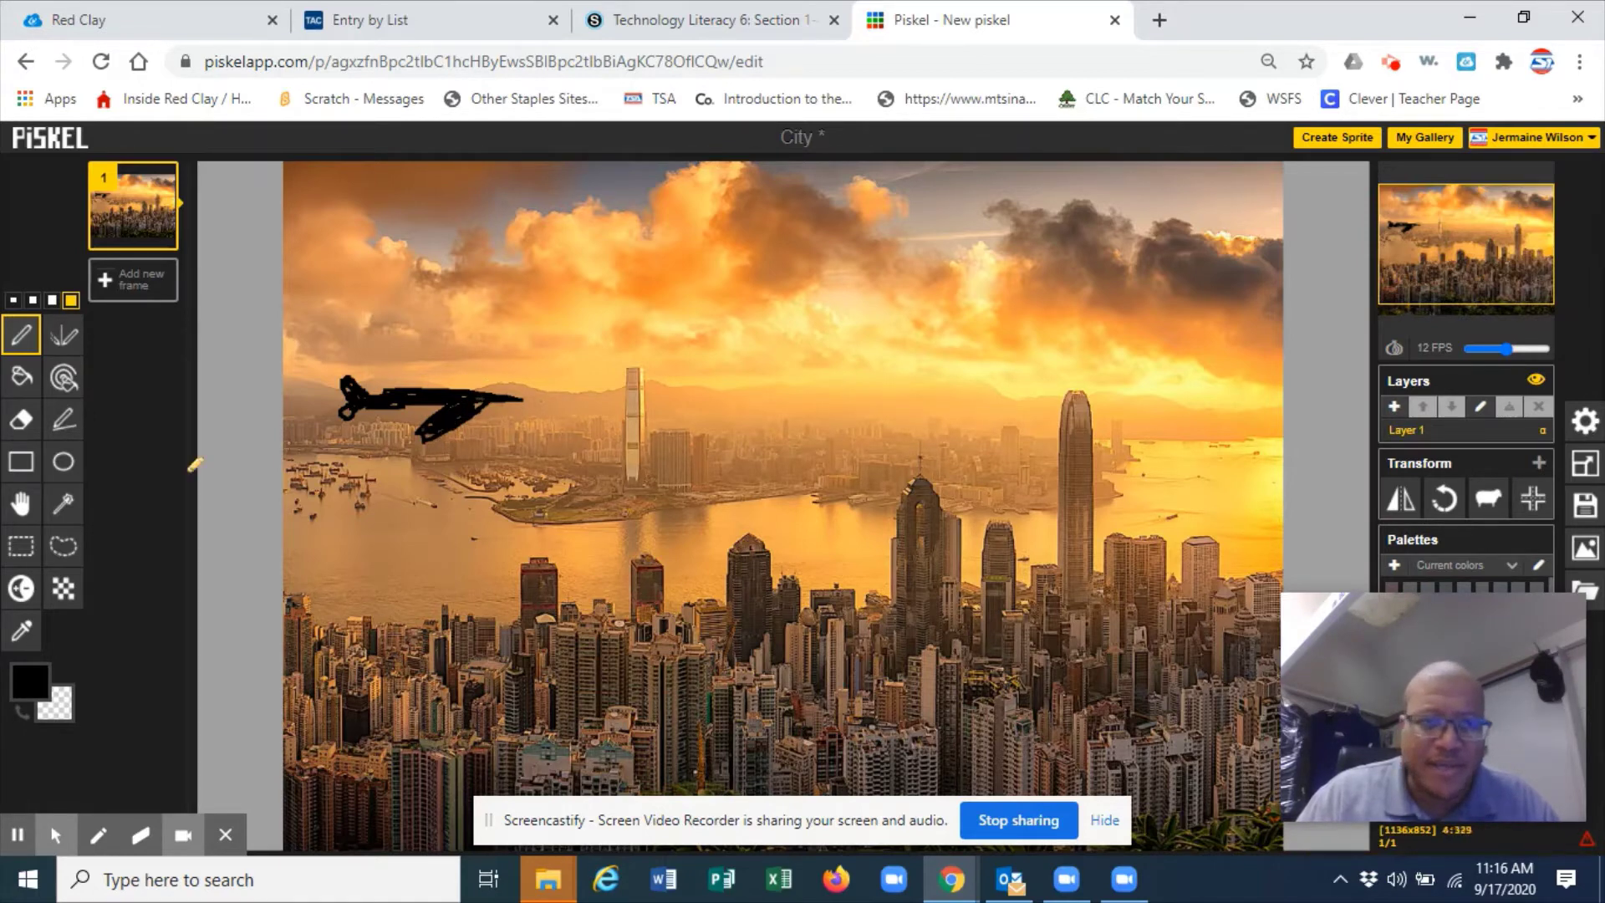
left_click(21, 504)
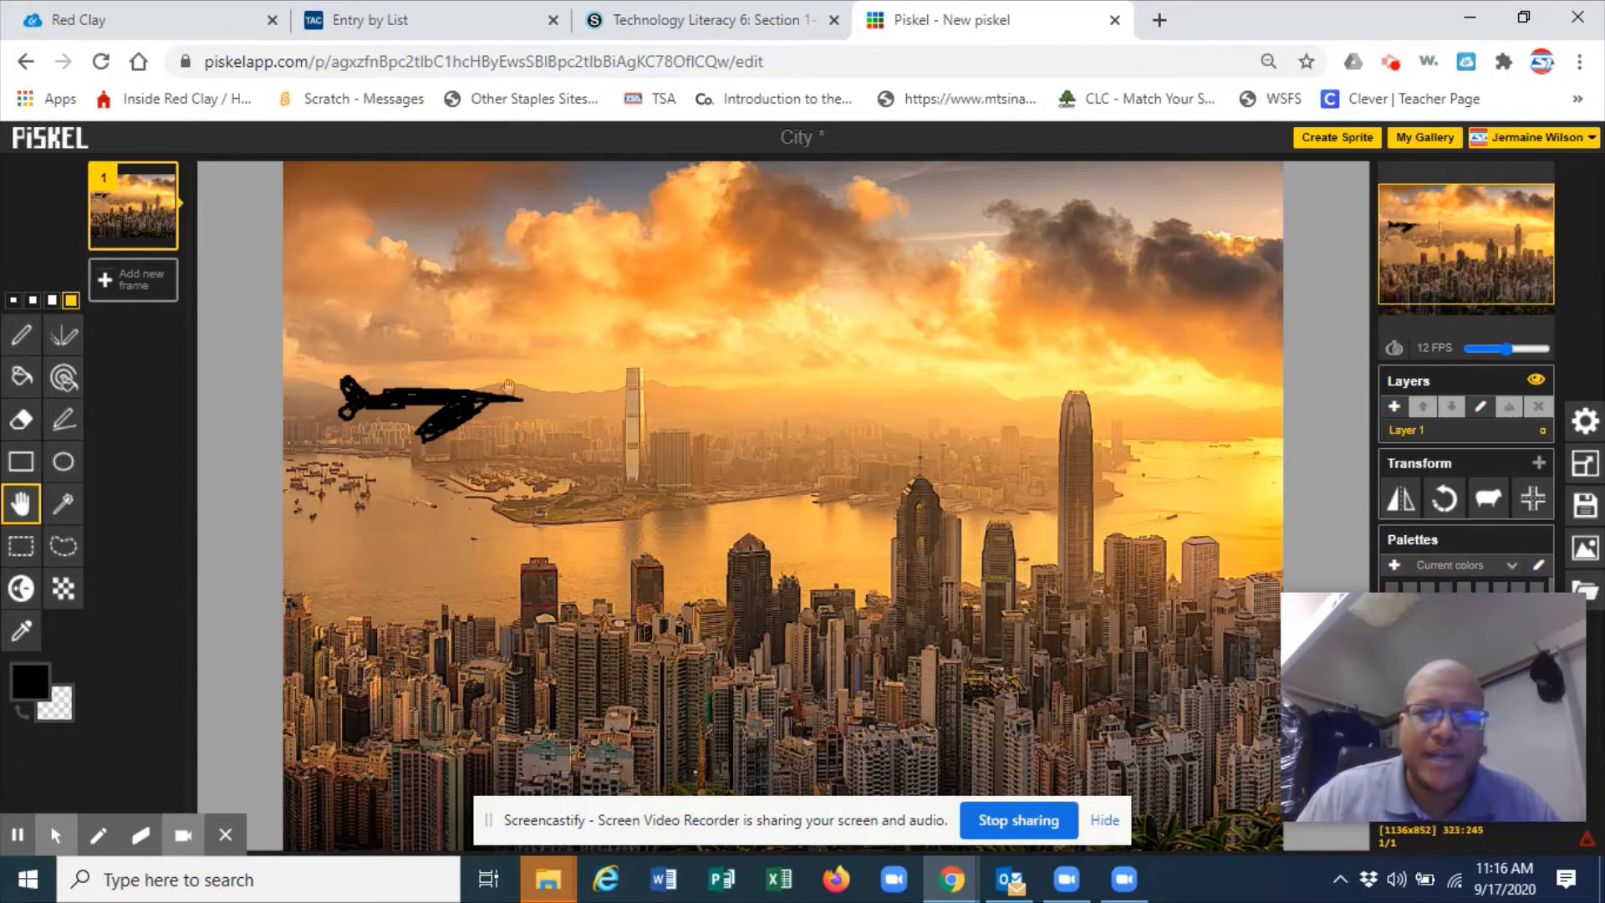
left_click_drag(556, 379, 539, 410)
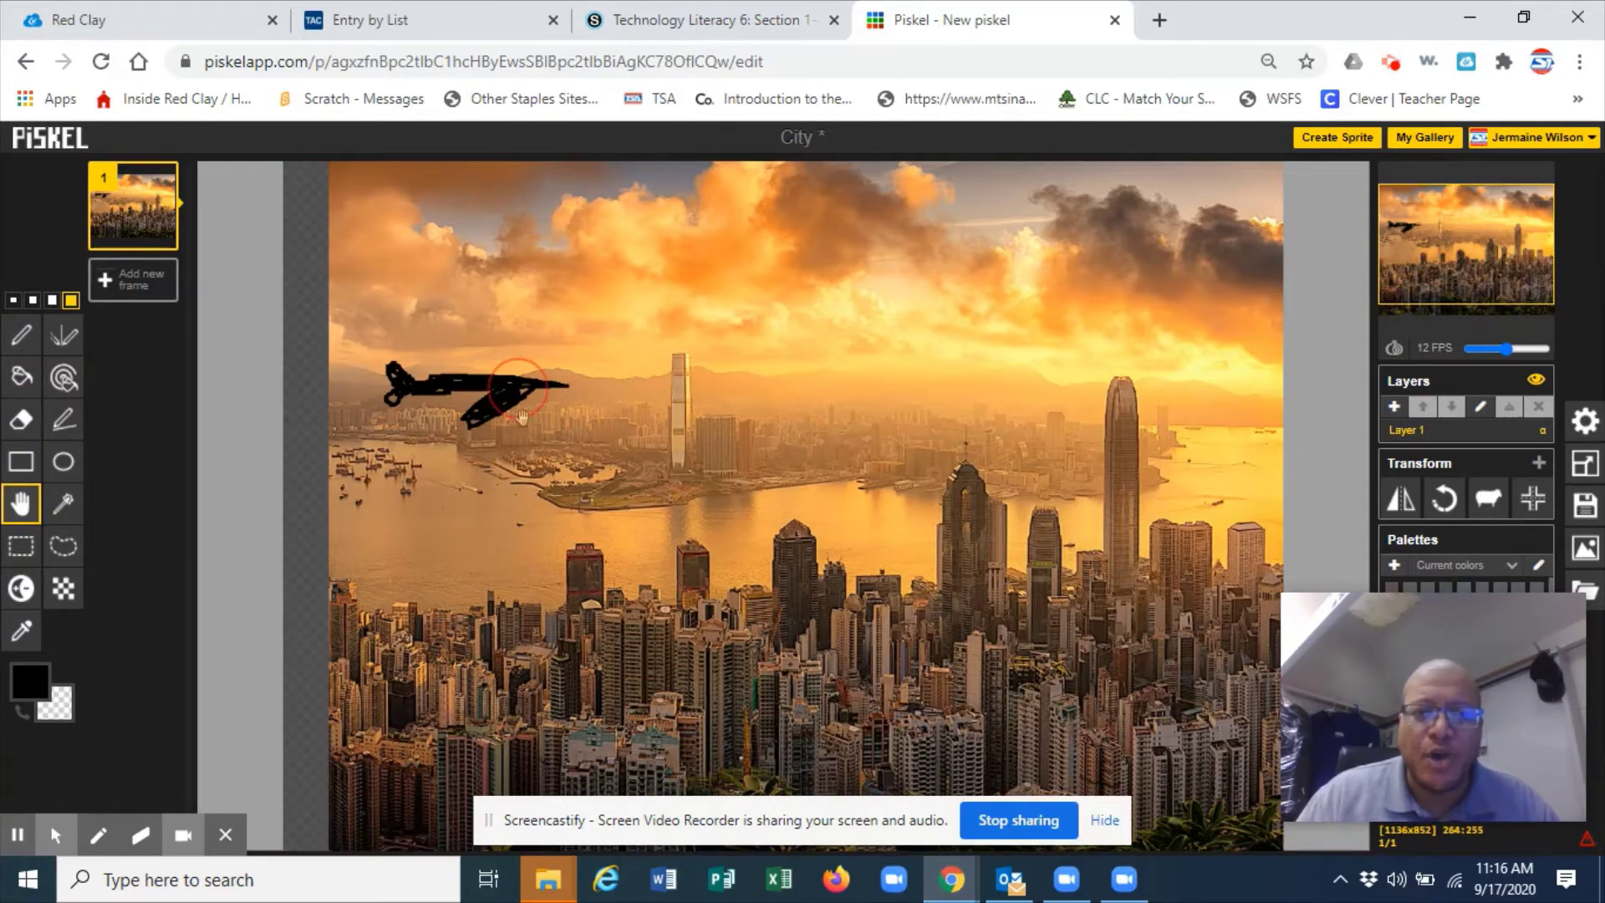
left_click_drag(1138, 322, 1169, 315)
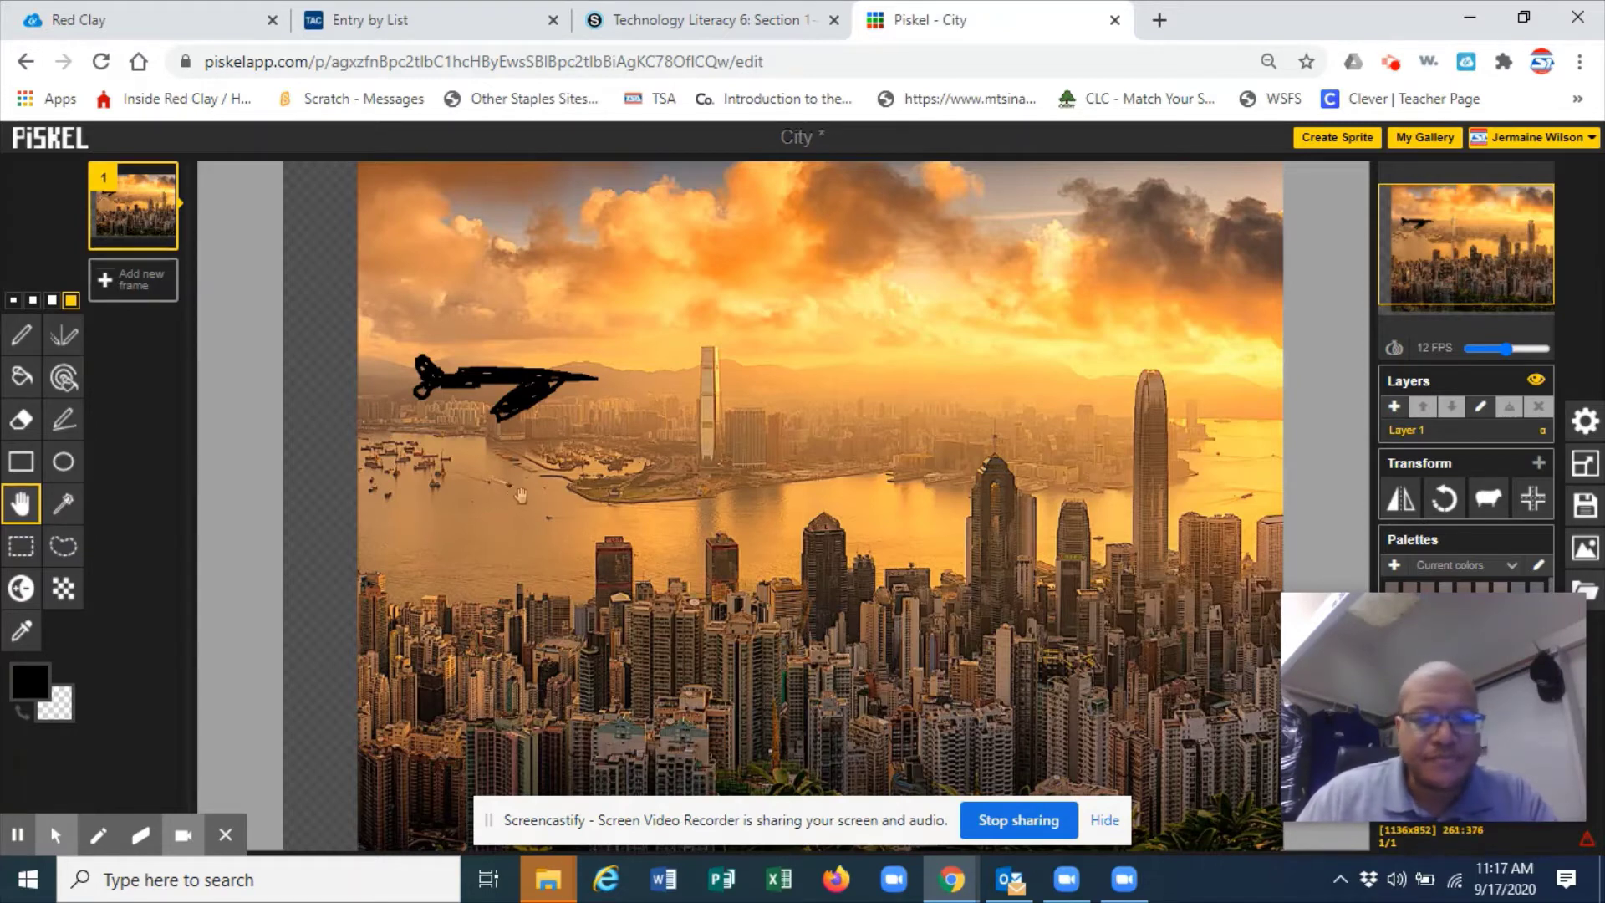
left_click_drag(520, 502, 445, 522)
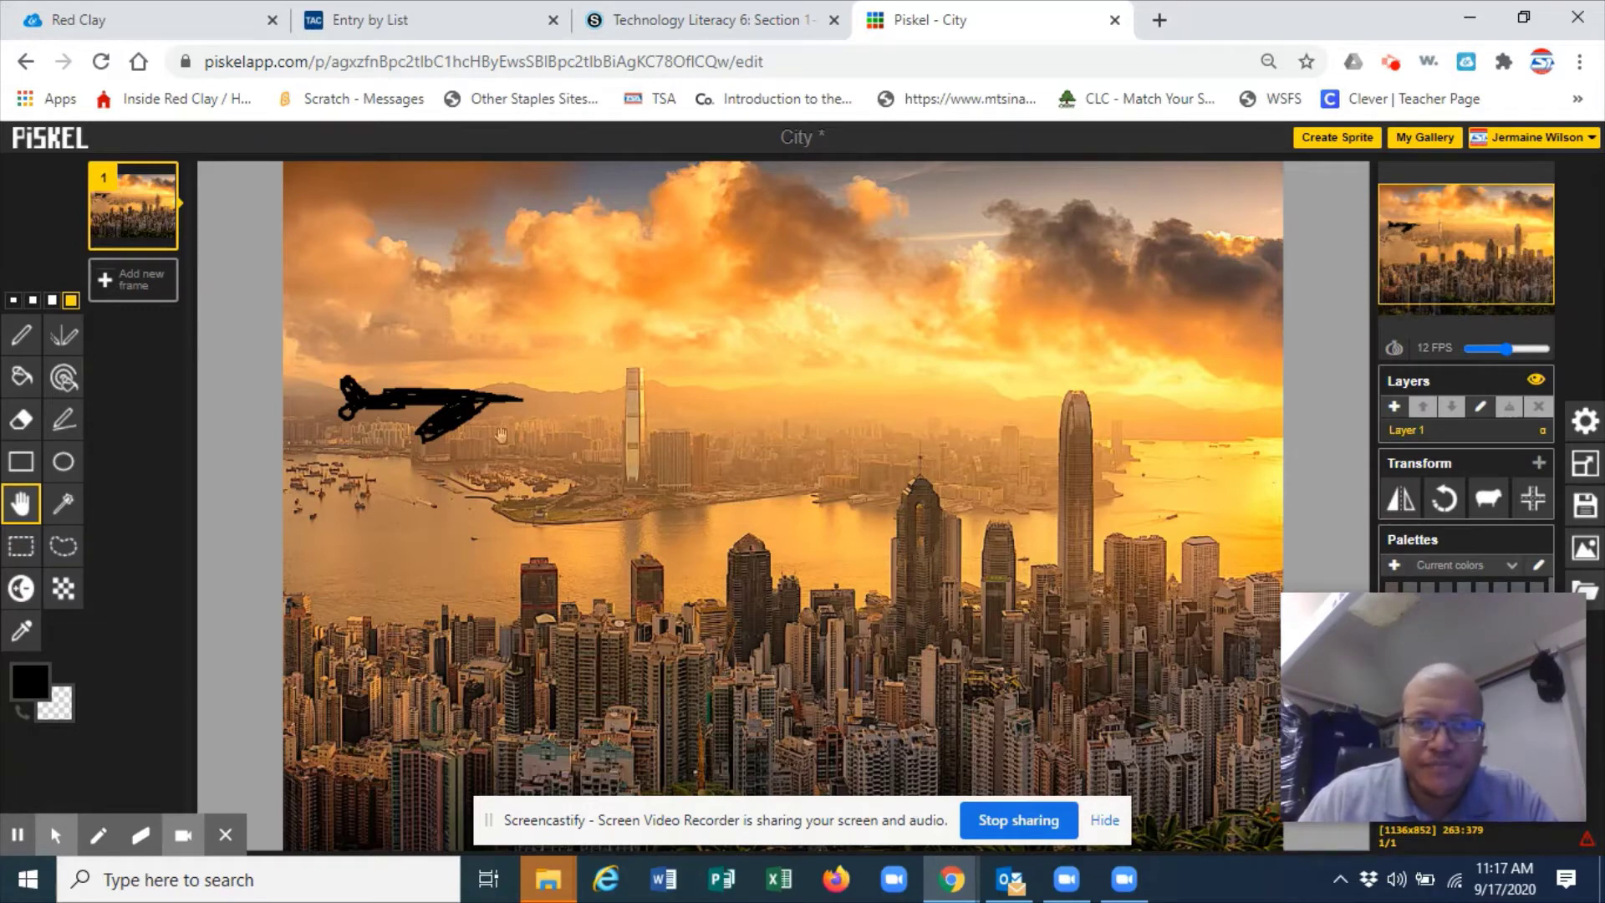
key("ctrl+z")
key("ctrl+z")
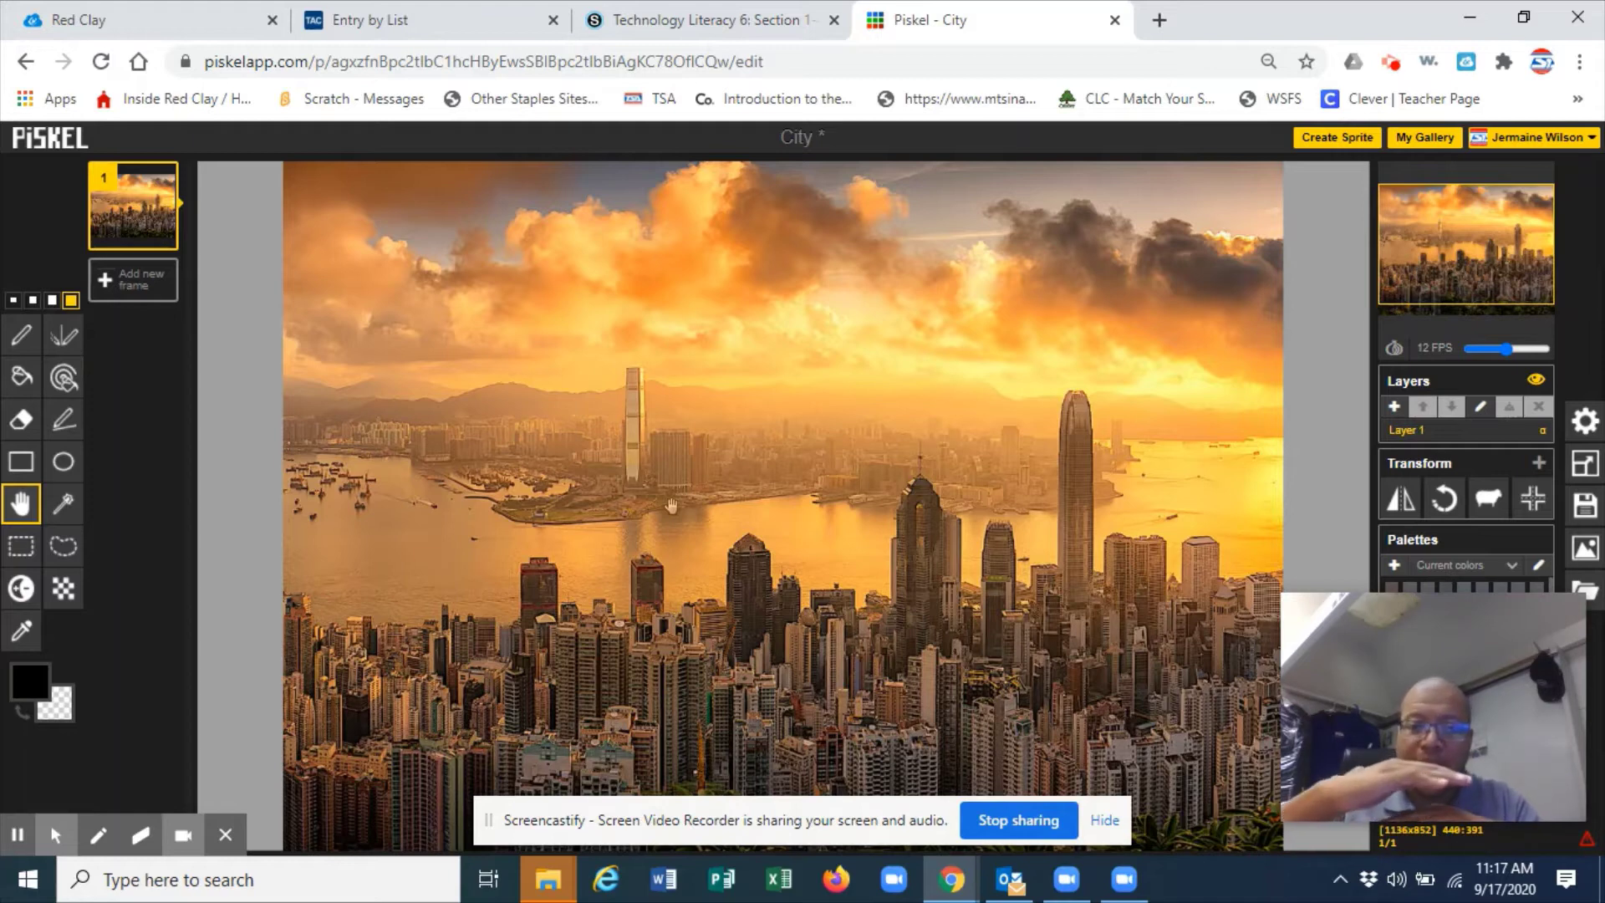
Step: Add Layer 2 and draw a black airplane body, tail and wing over the left sky
left_click(1394, 407)
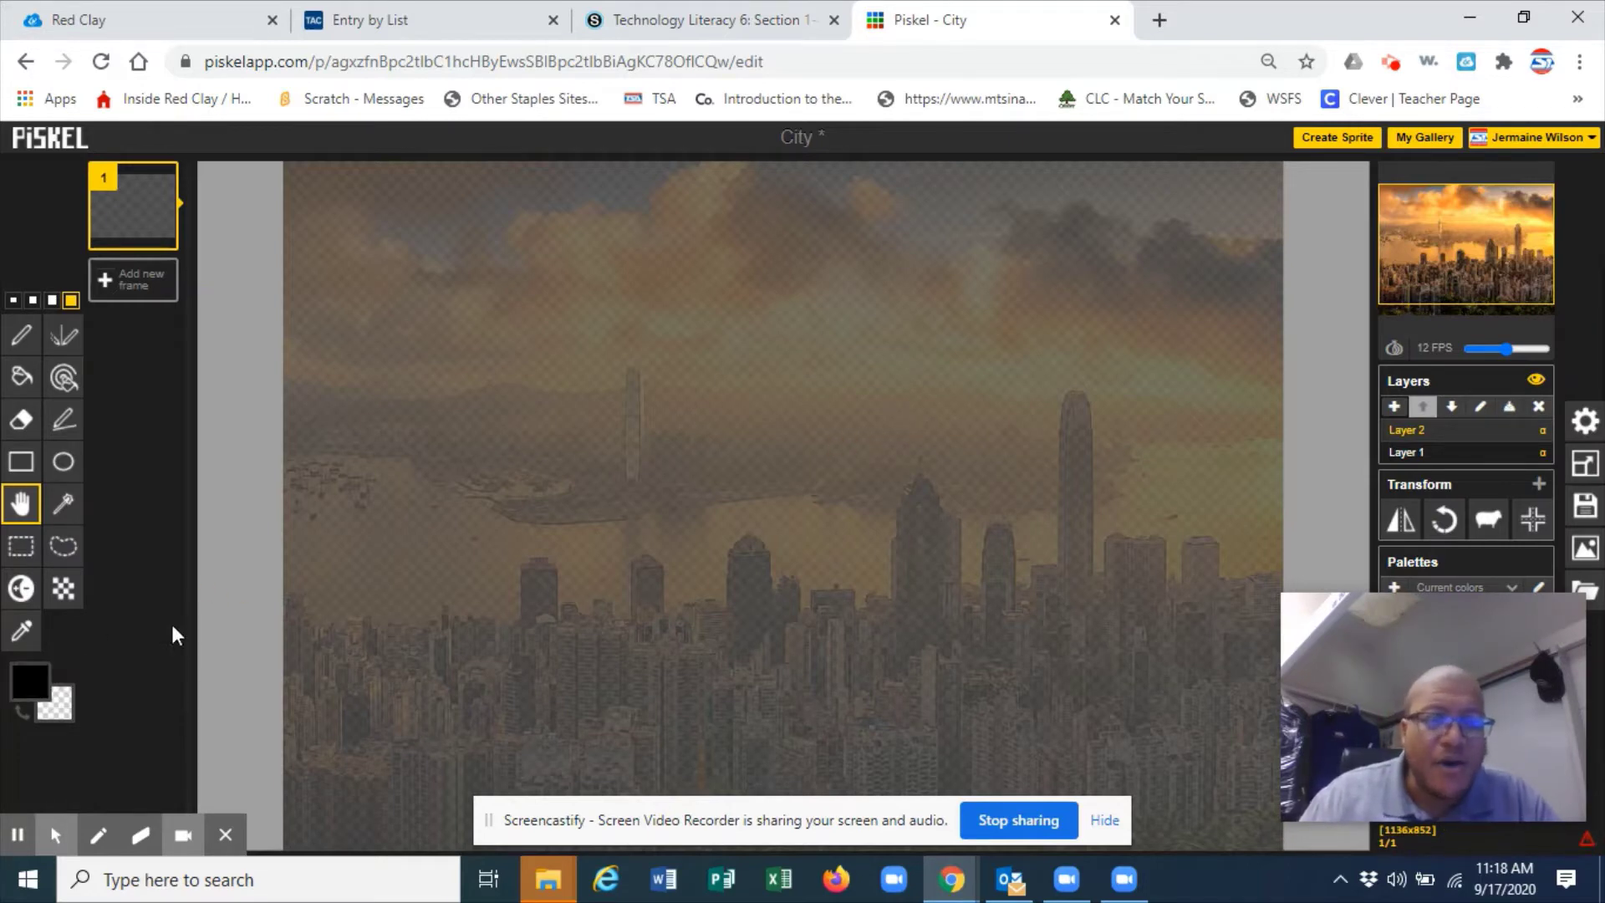
left_click(21, 335)
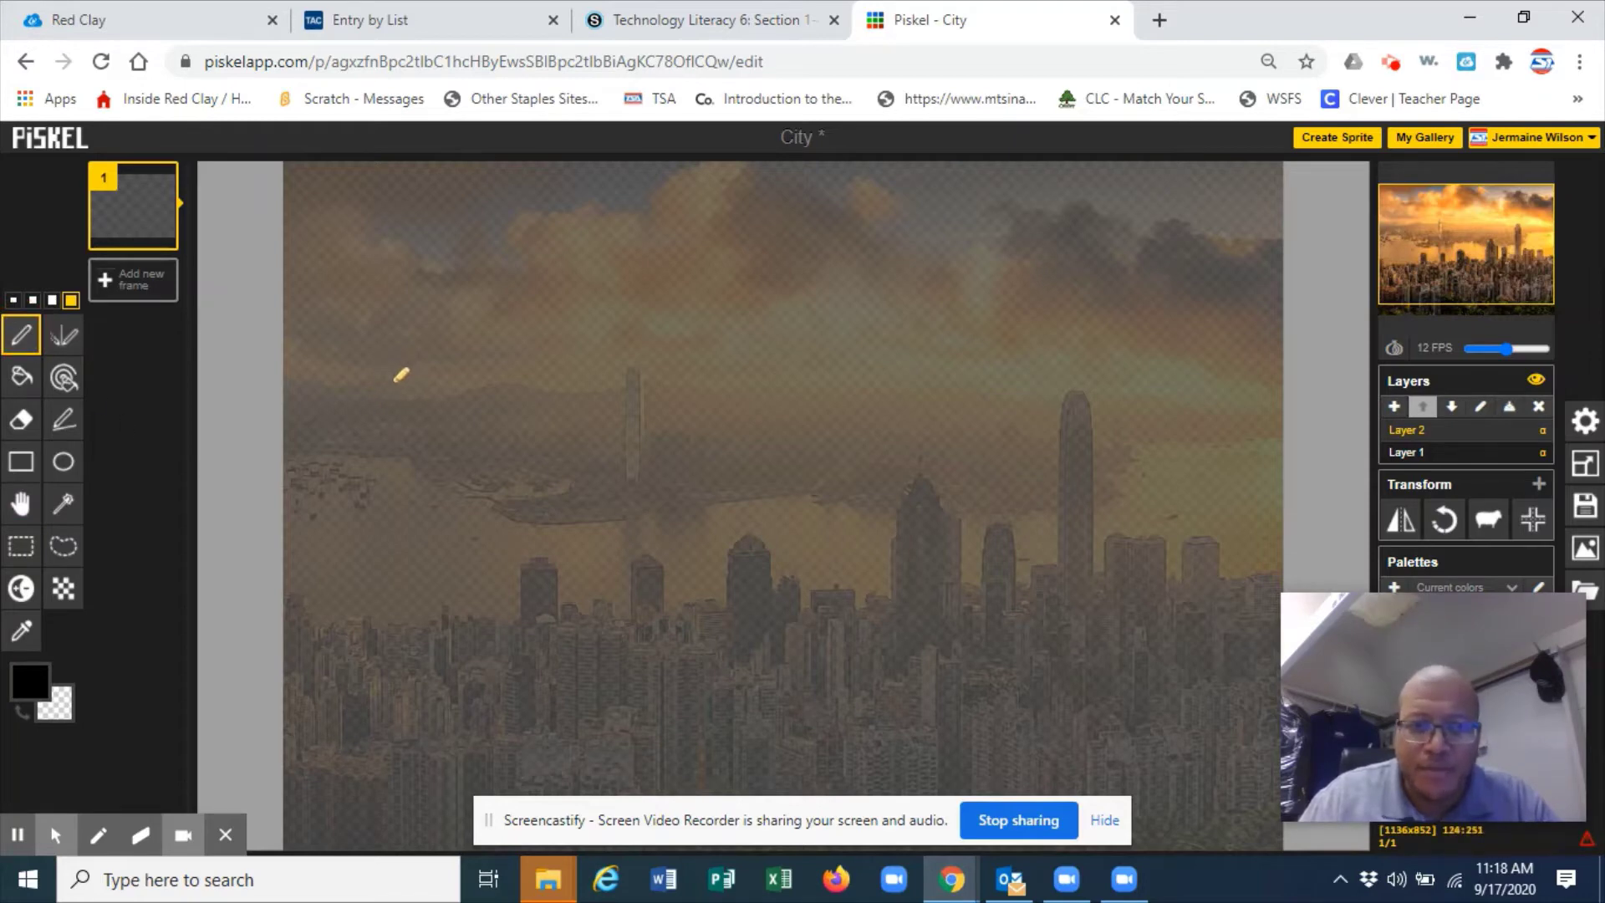
mouse_move(393, 381)
left_mouse_down()
mouse_move(520, 387)
mouse_move(433, 405)
mouse_move(454, 389)
left_mouse_up()
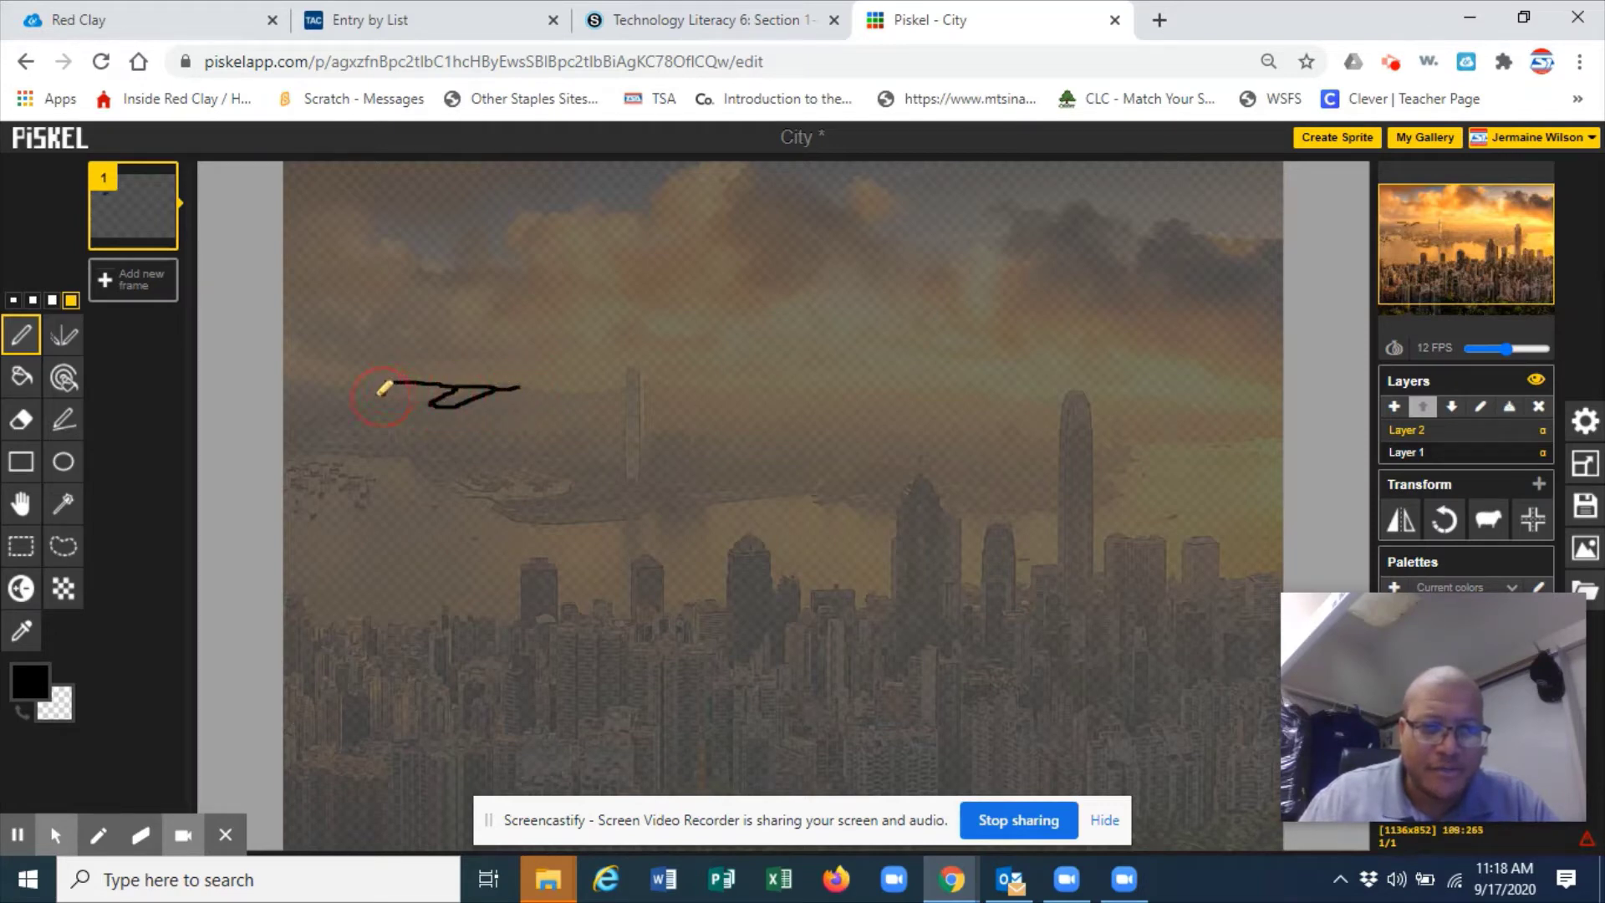
mouse_move(377, 390)
left_mouse_down()
mouse_move(385, 366)
mouse_move(383, 387)
mouse_move(461, 398)
mouse_move(444, 401)
mouse_move(532, 387)
mouse_move(386, 387)
left_mouse_up()
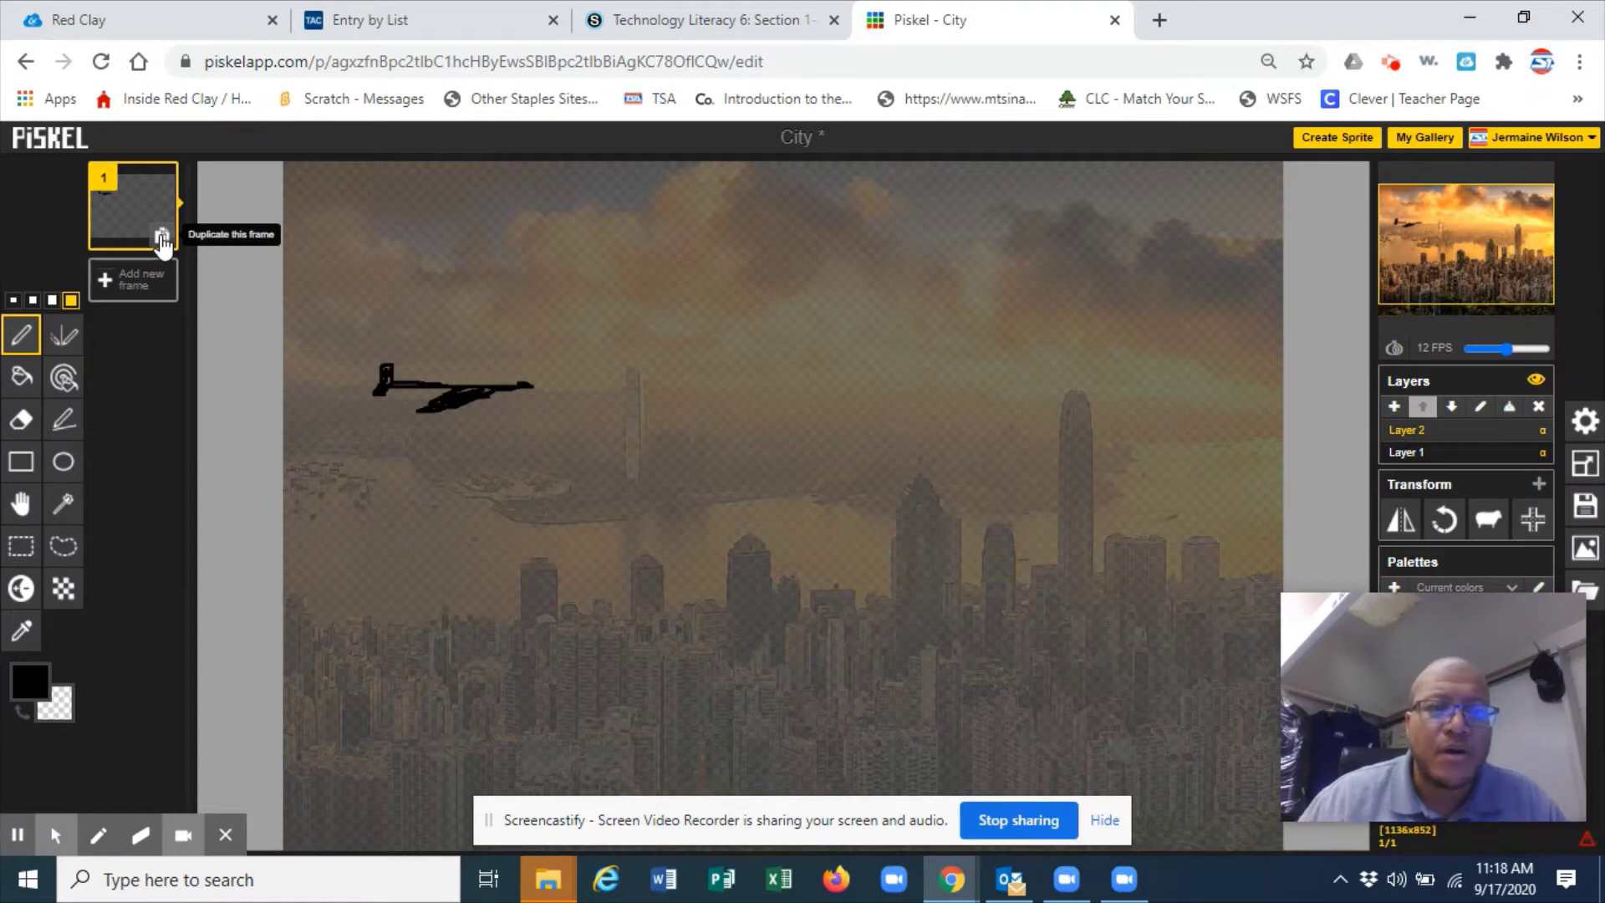
Step: Duplicate frames to create frames 2–4, moving the plane up and right in each
left_click(162, 238)
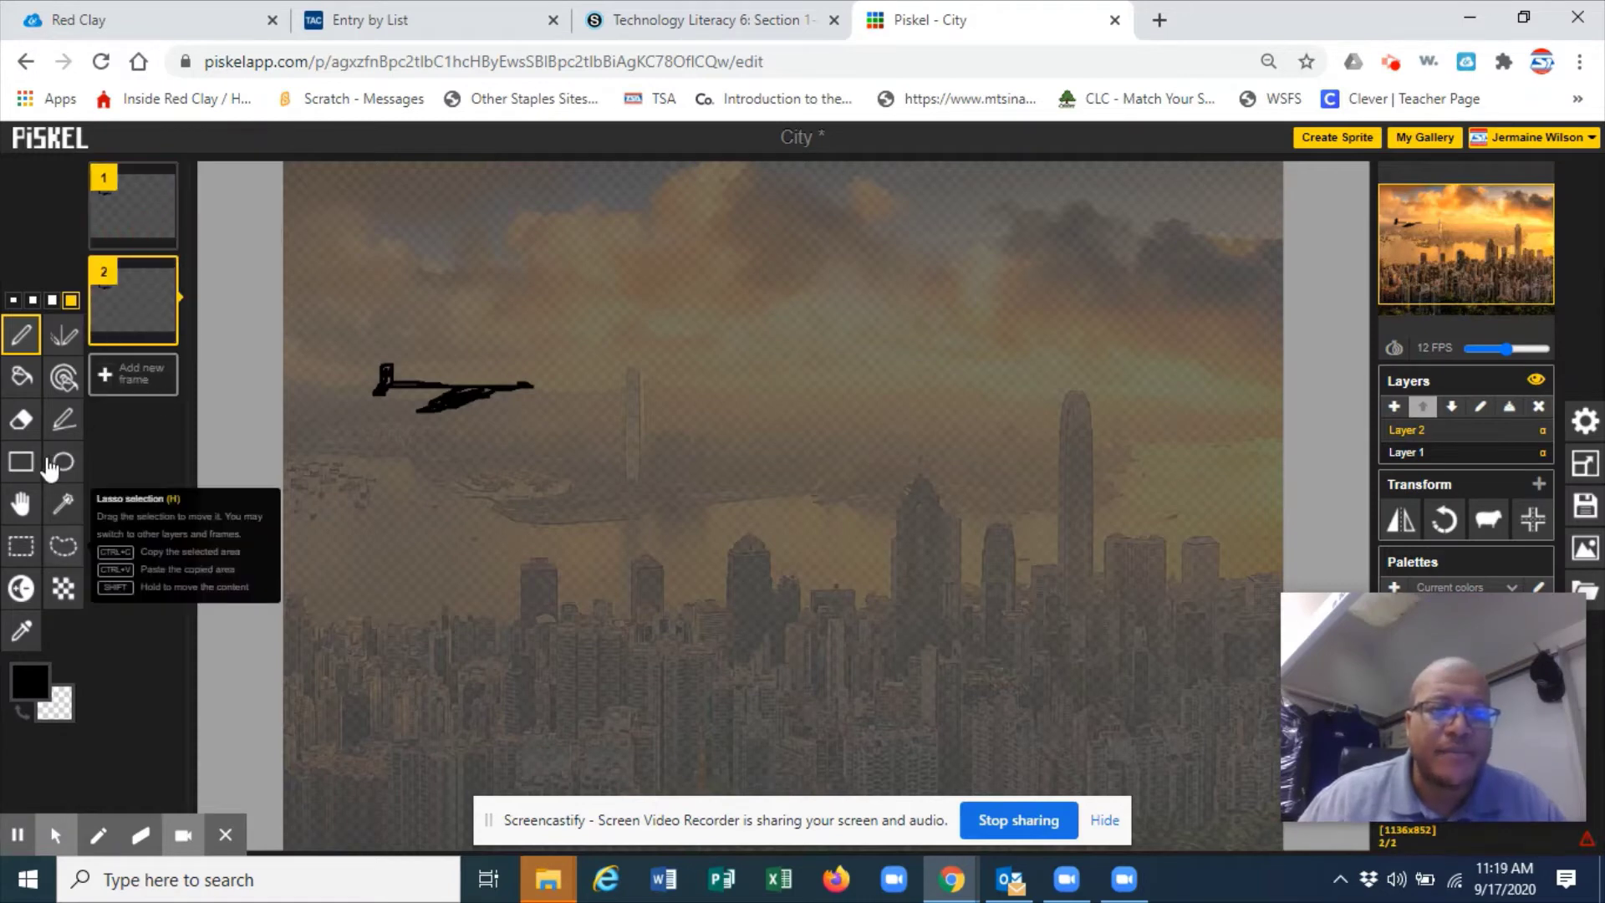
left_click(25, 510)
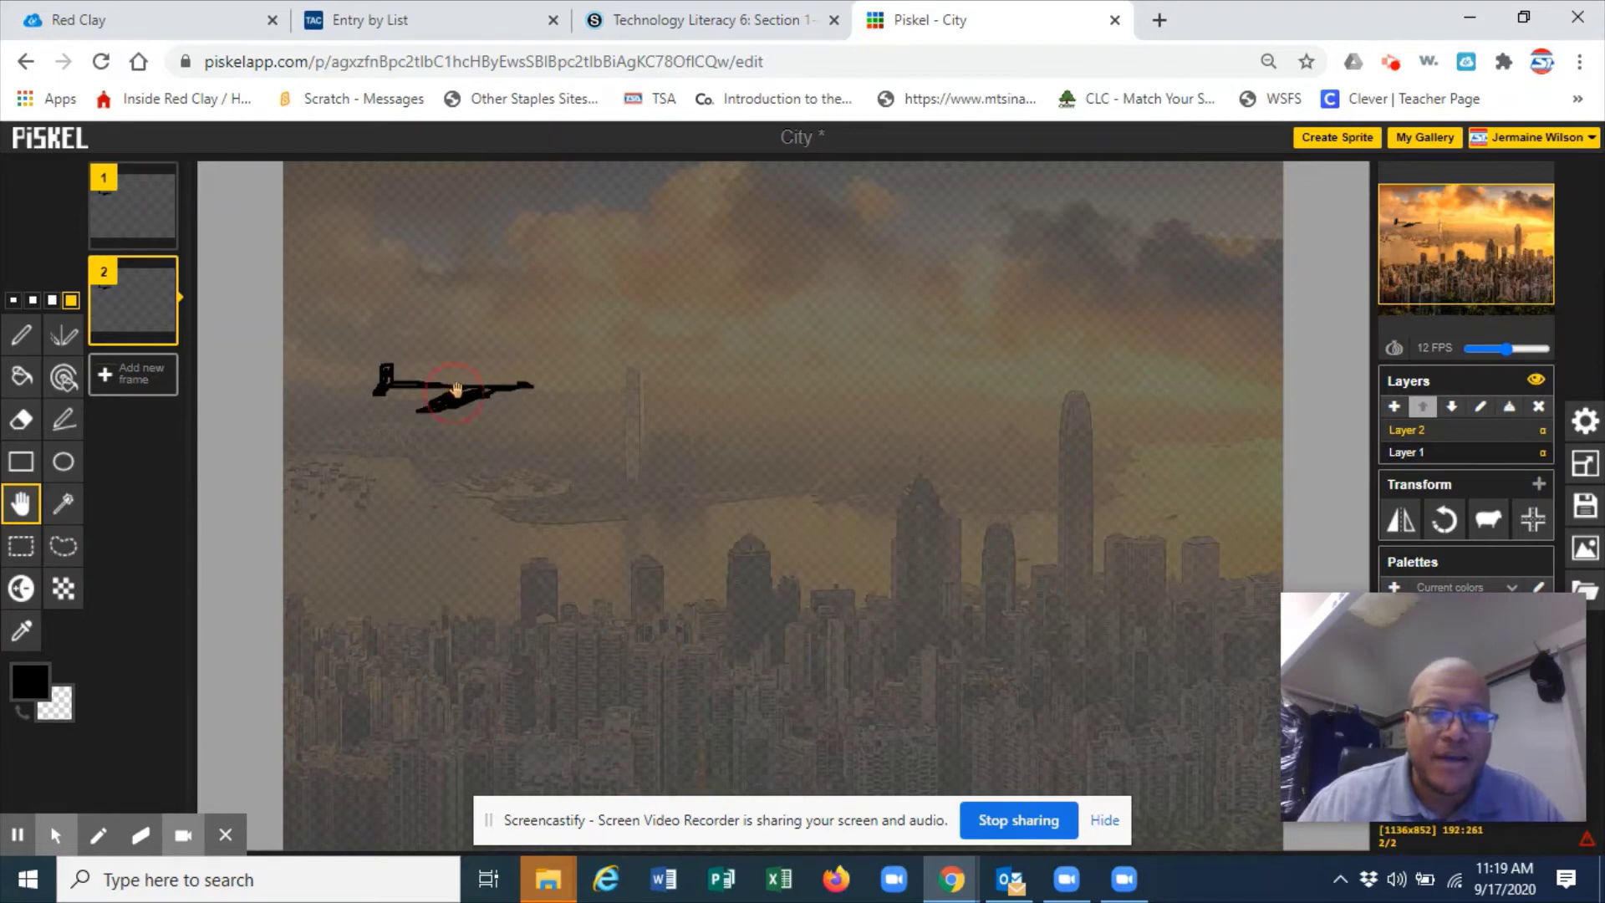
left_click_drag(468, 384, 504, 369)
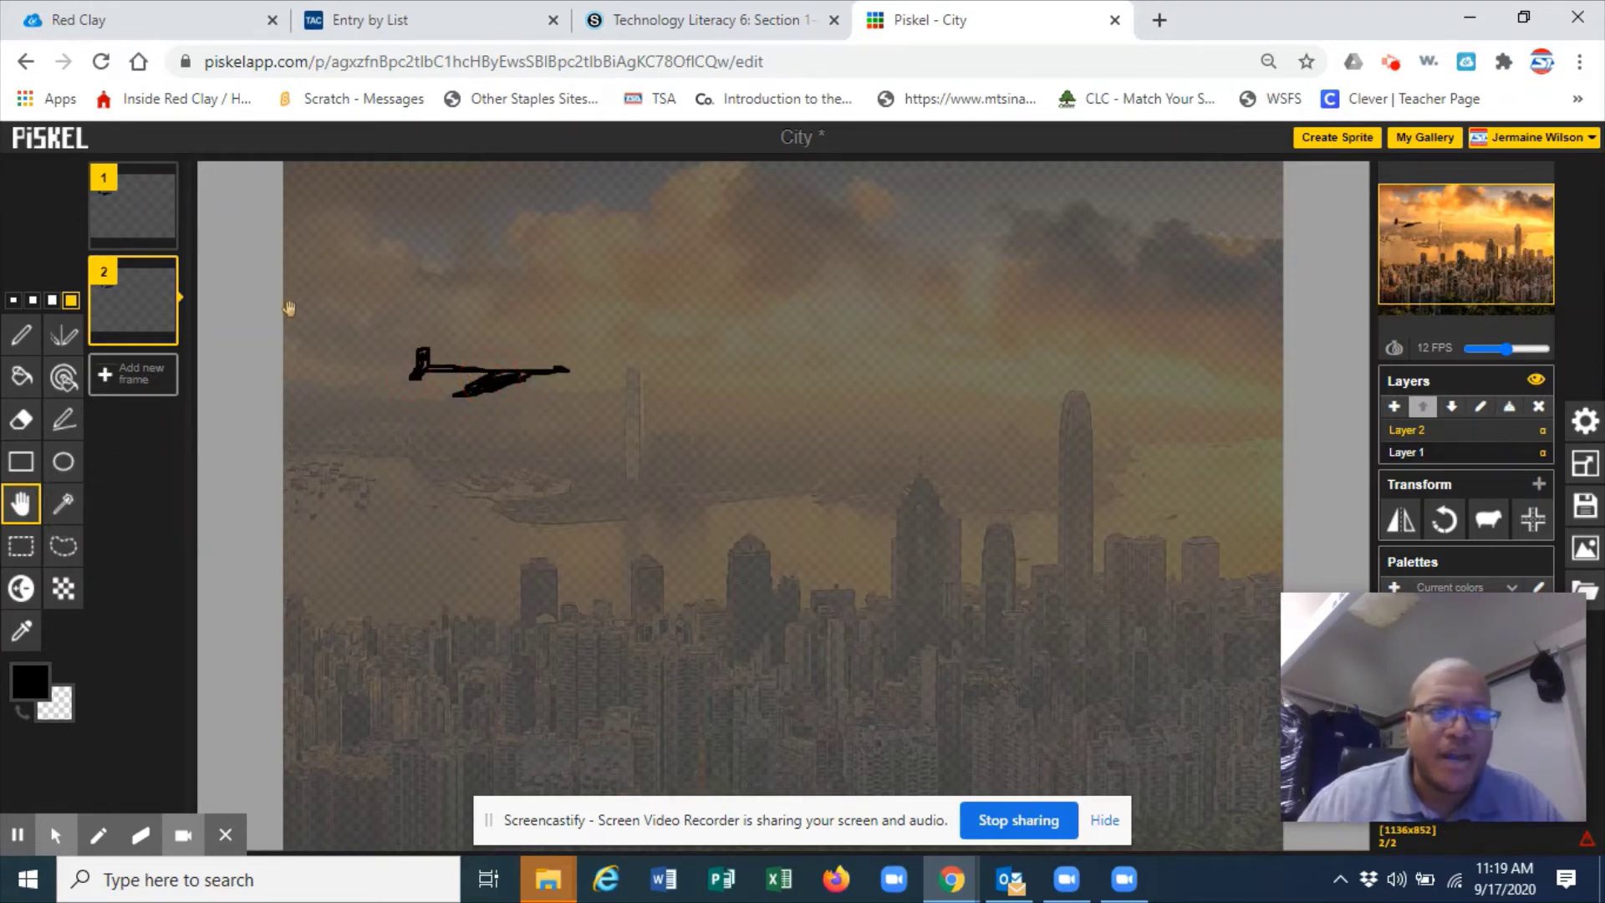
left_click(163, 331)
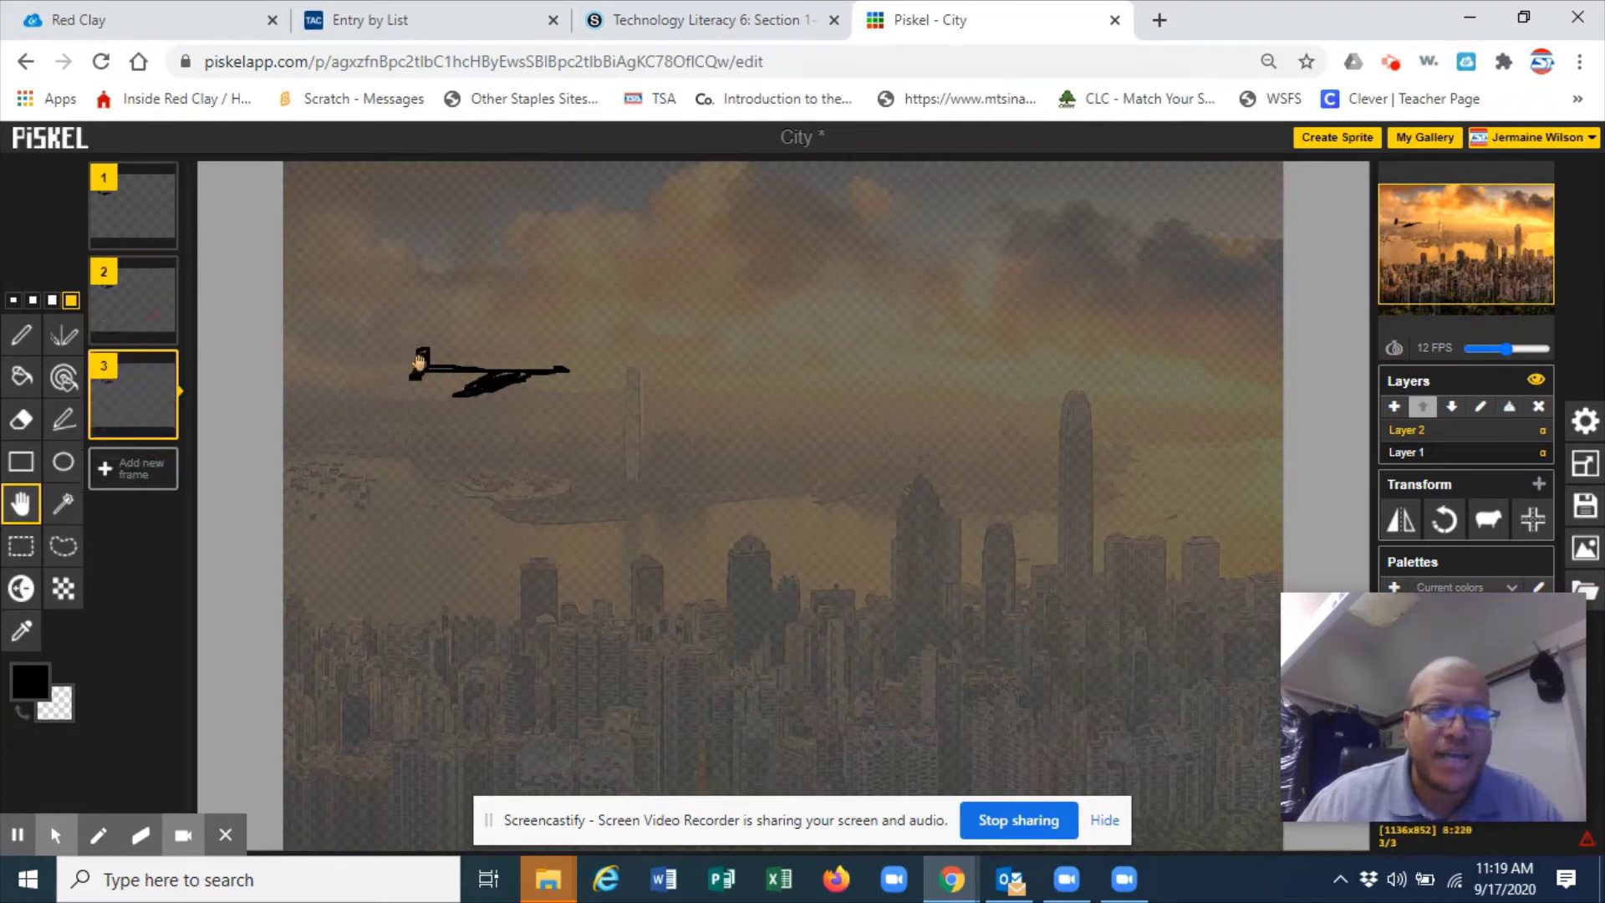
left_click_drag(529, 360, 578, 338)
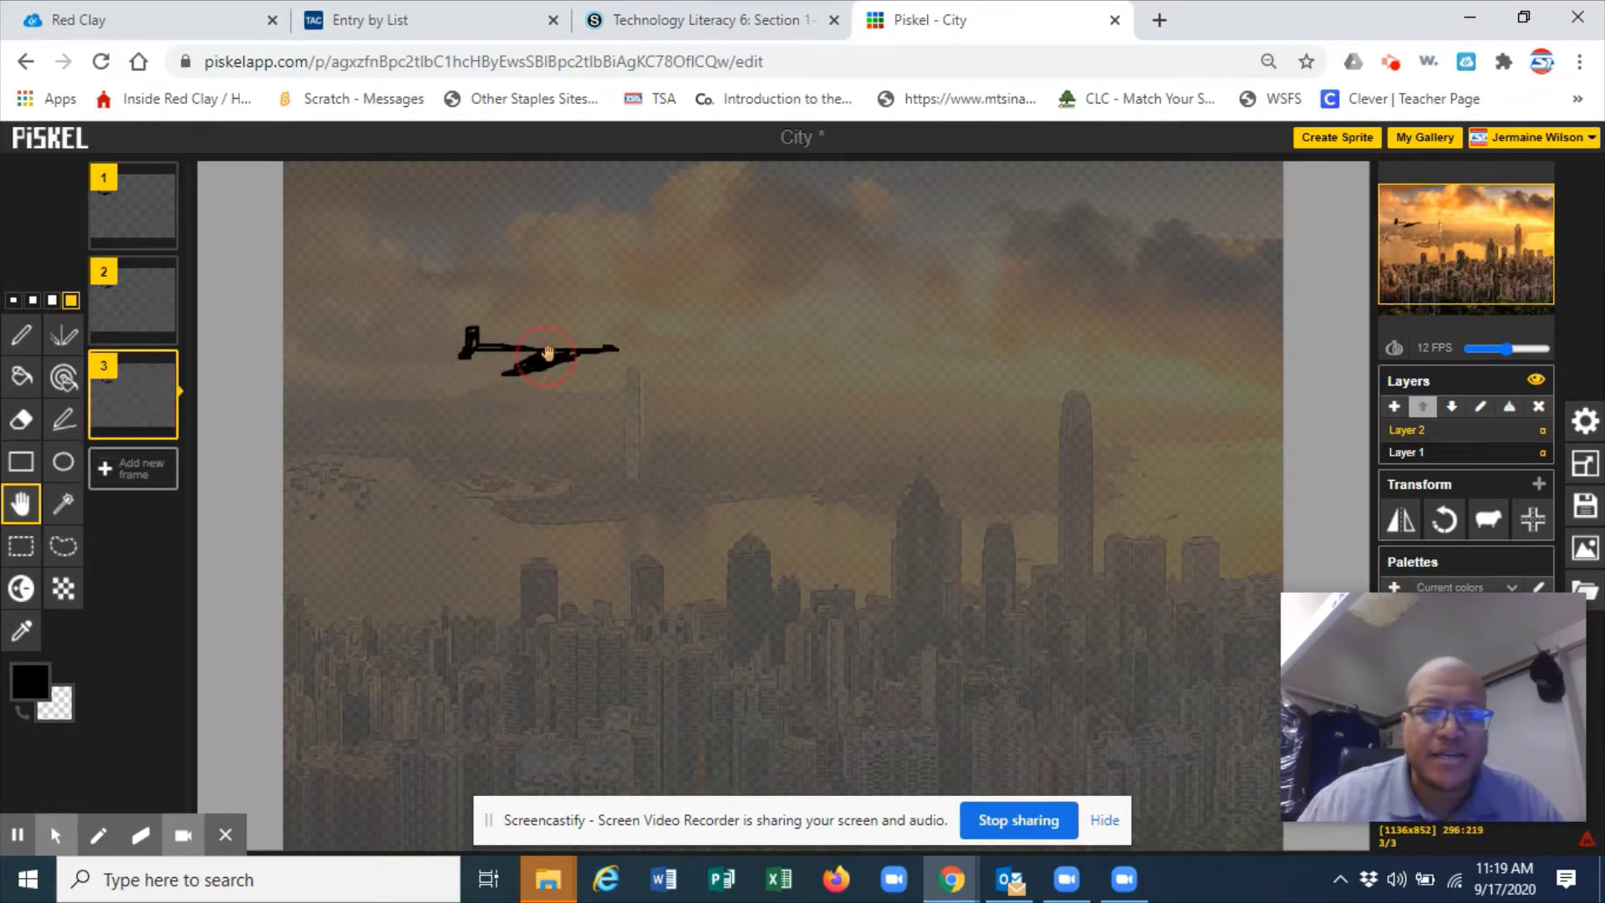
left_click(165, 424)
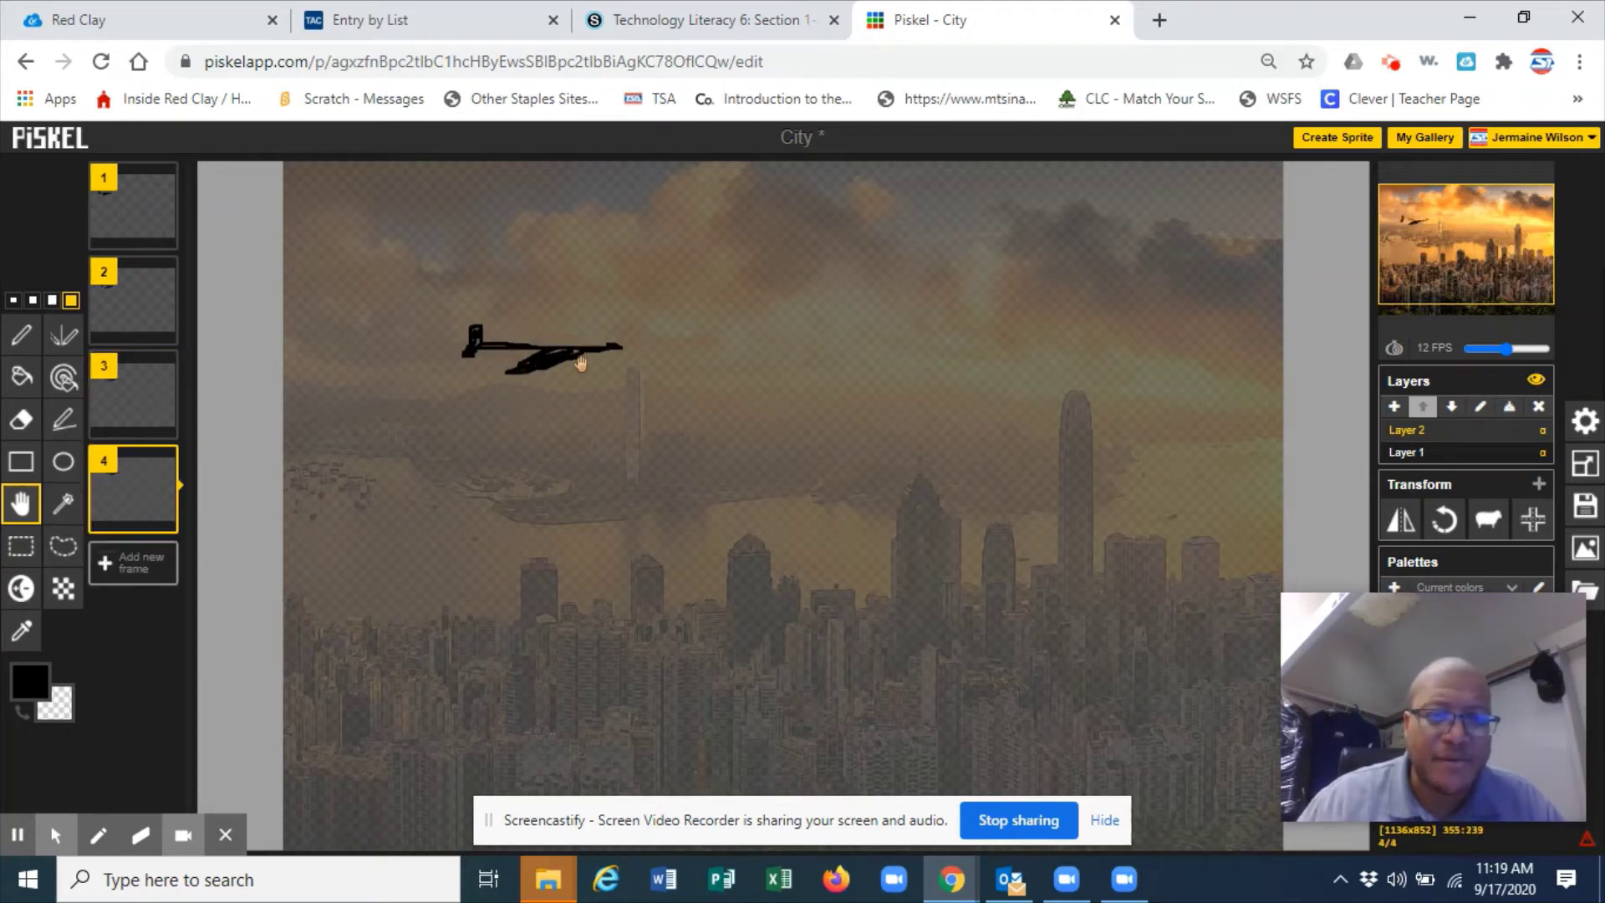
left_click_drag(595, 345, 680, 322)
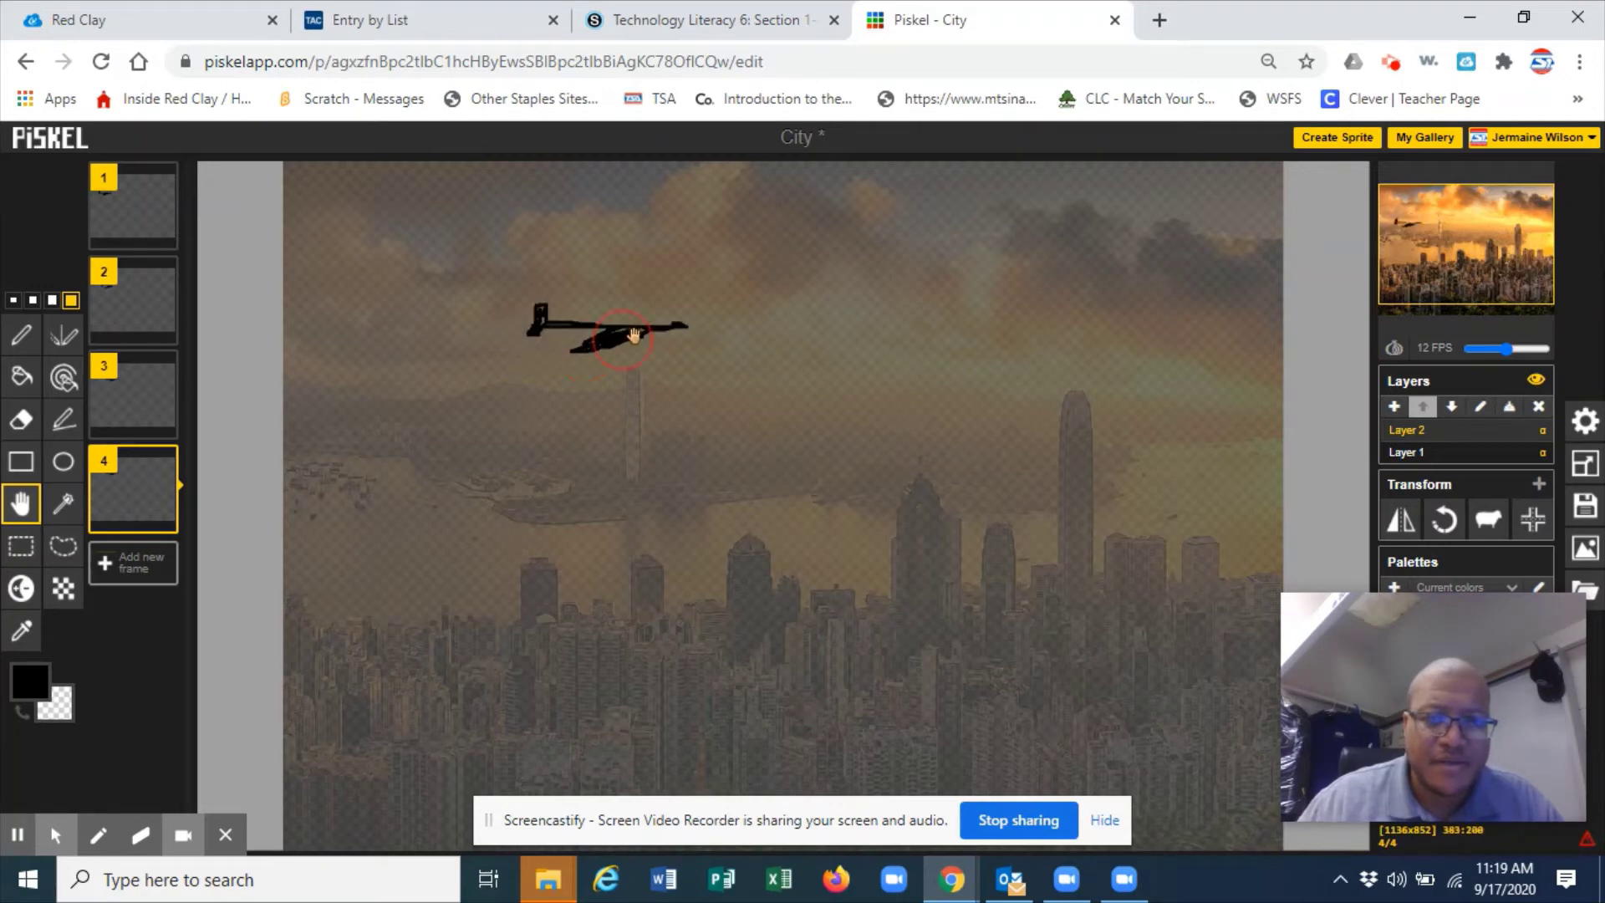
Step: Add frames 5–7, nudging the plane further right and slightly higher each time
left_click(164, 523)
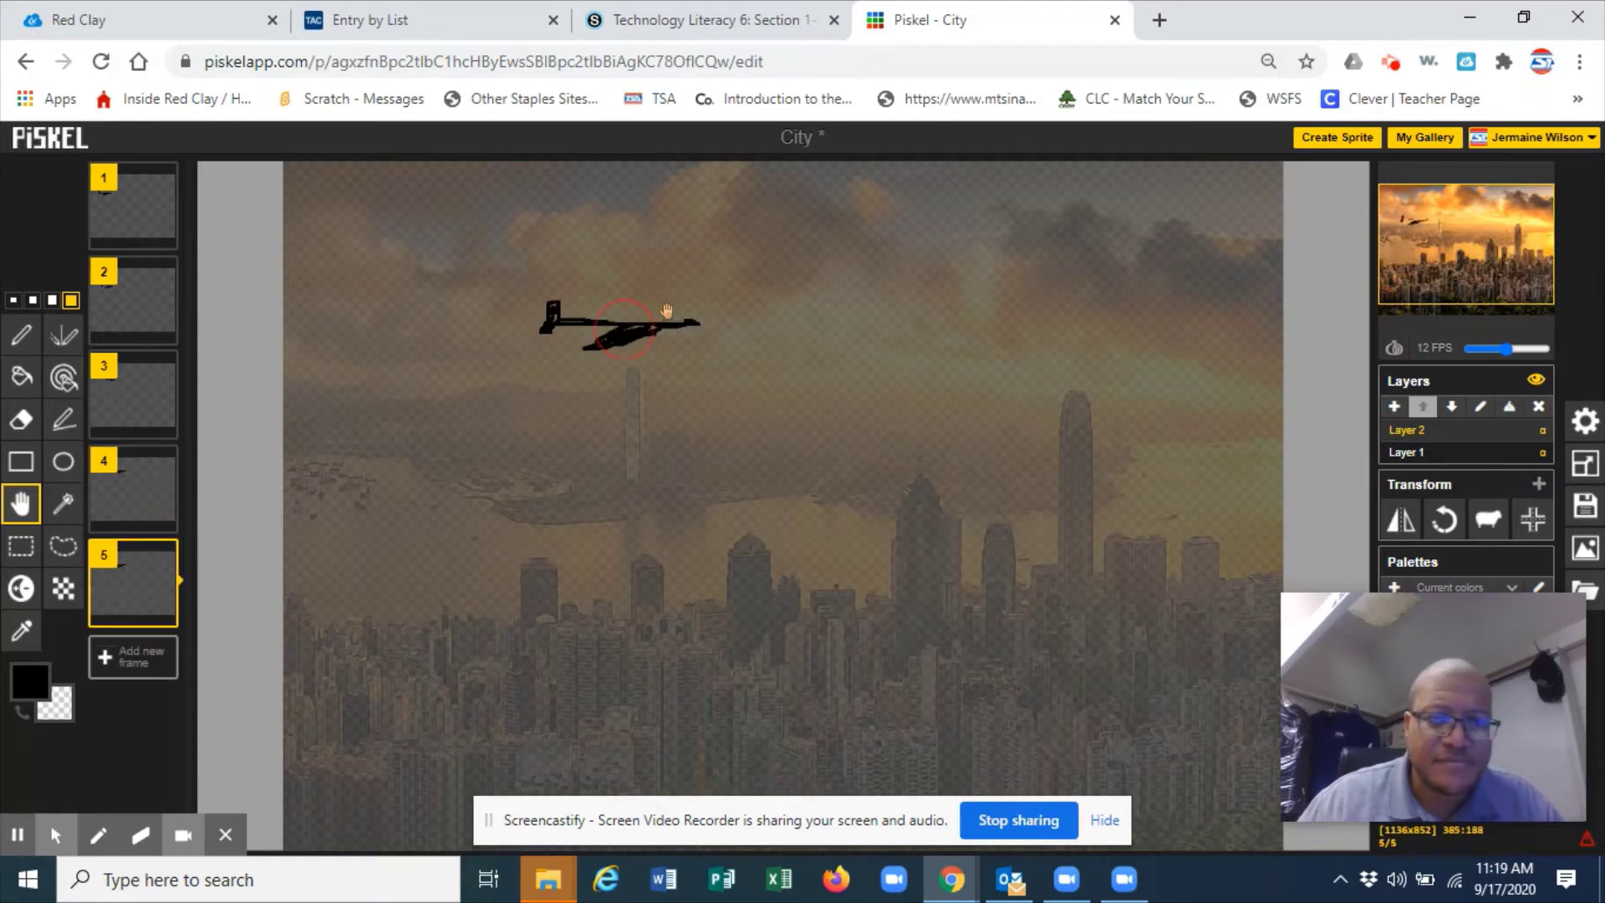
left_click_drag(629, 326, 720, 289)
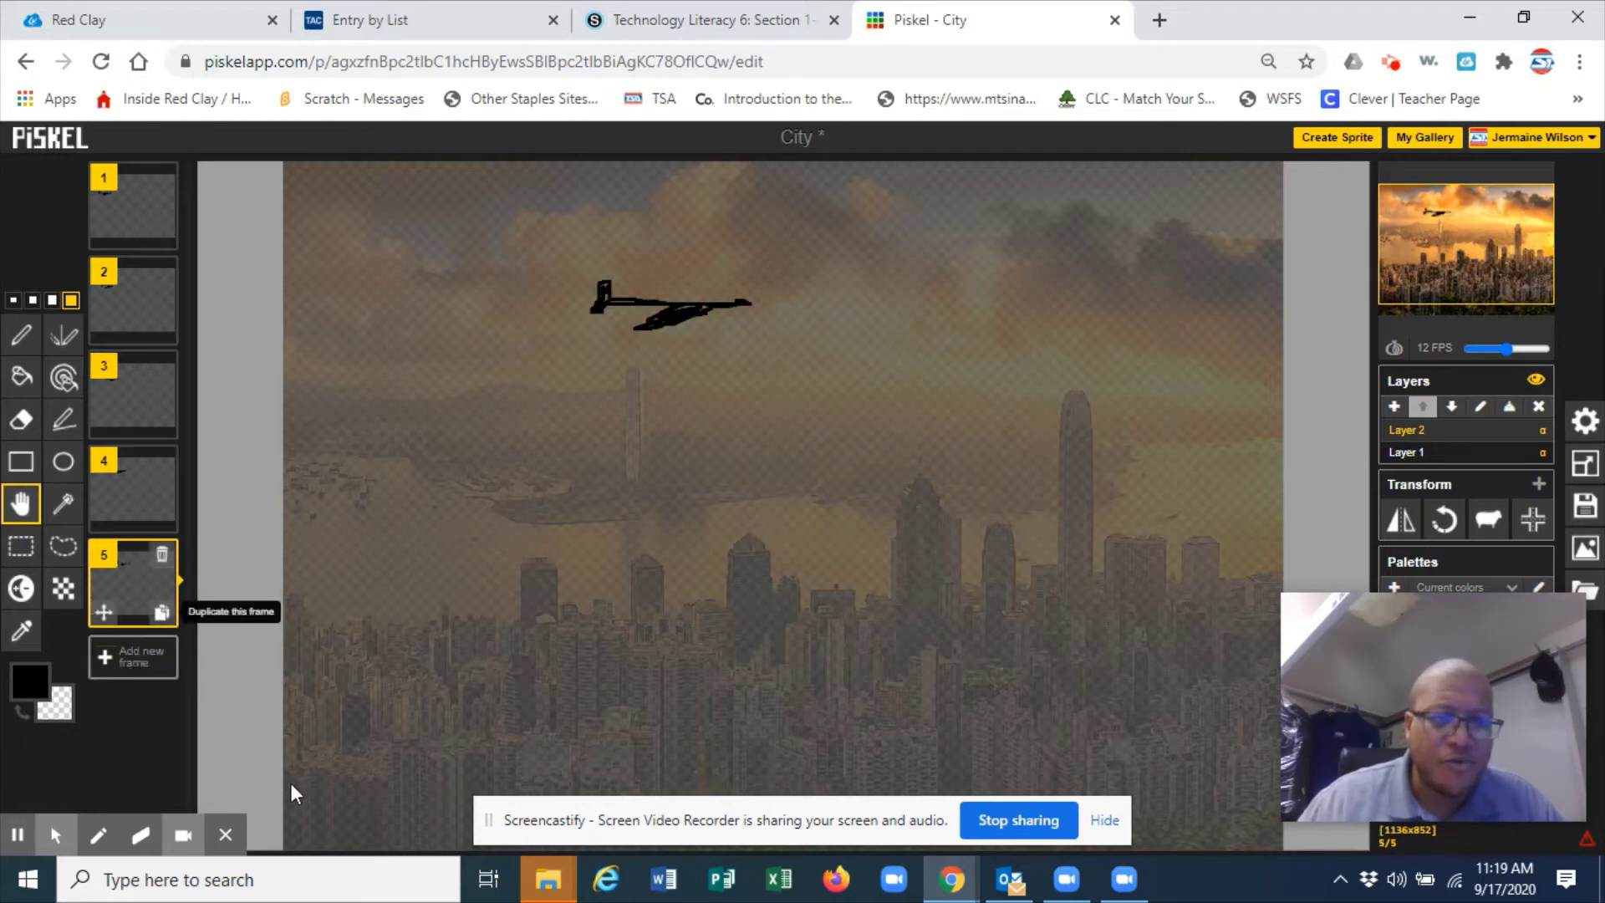
left_click(161, 613)
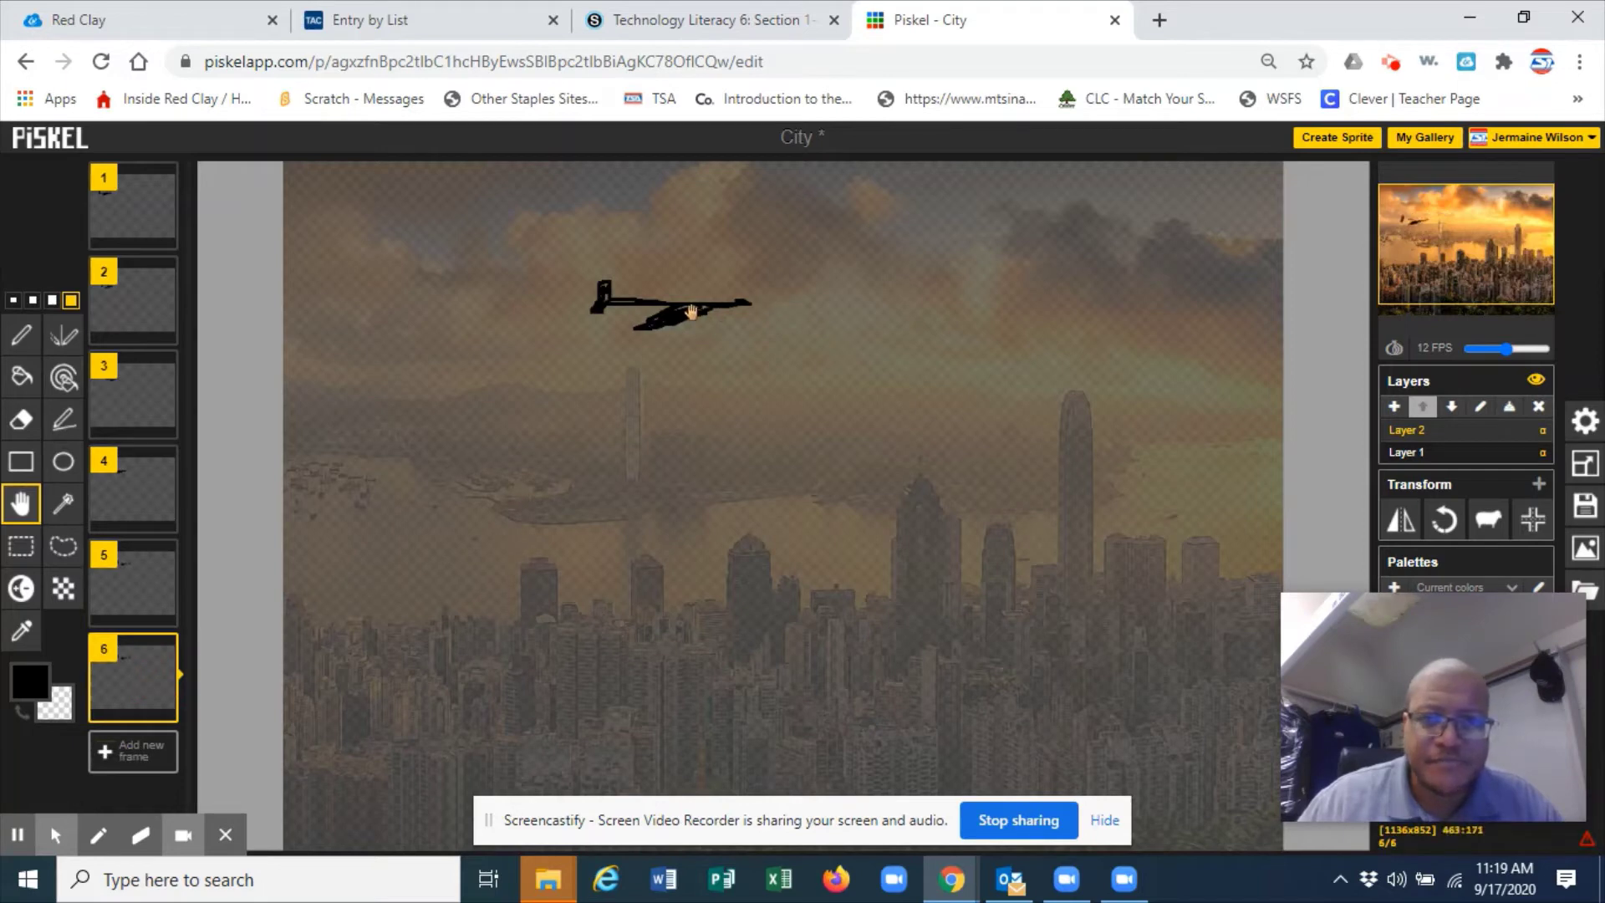
left_click_drag(698, 311, 783, 295)
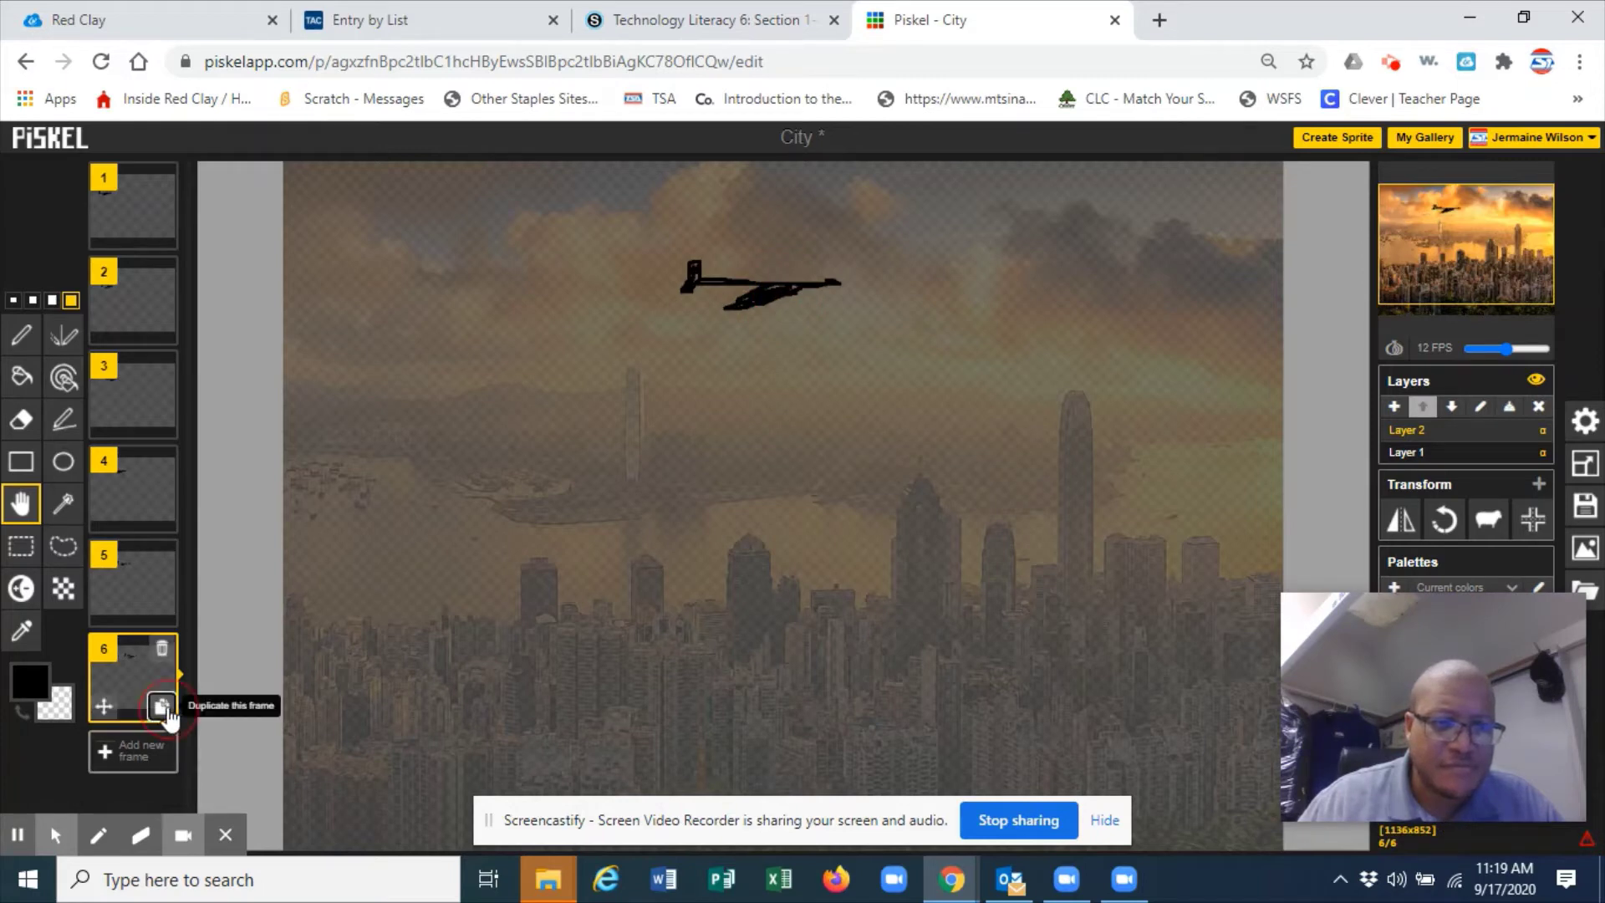
left_click(163, 709)
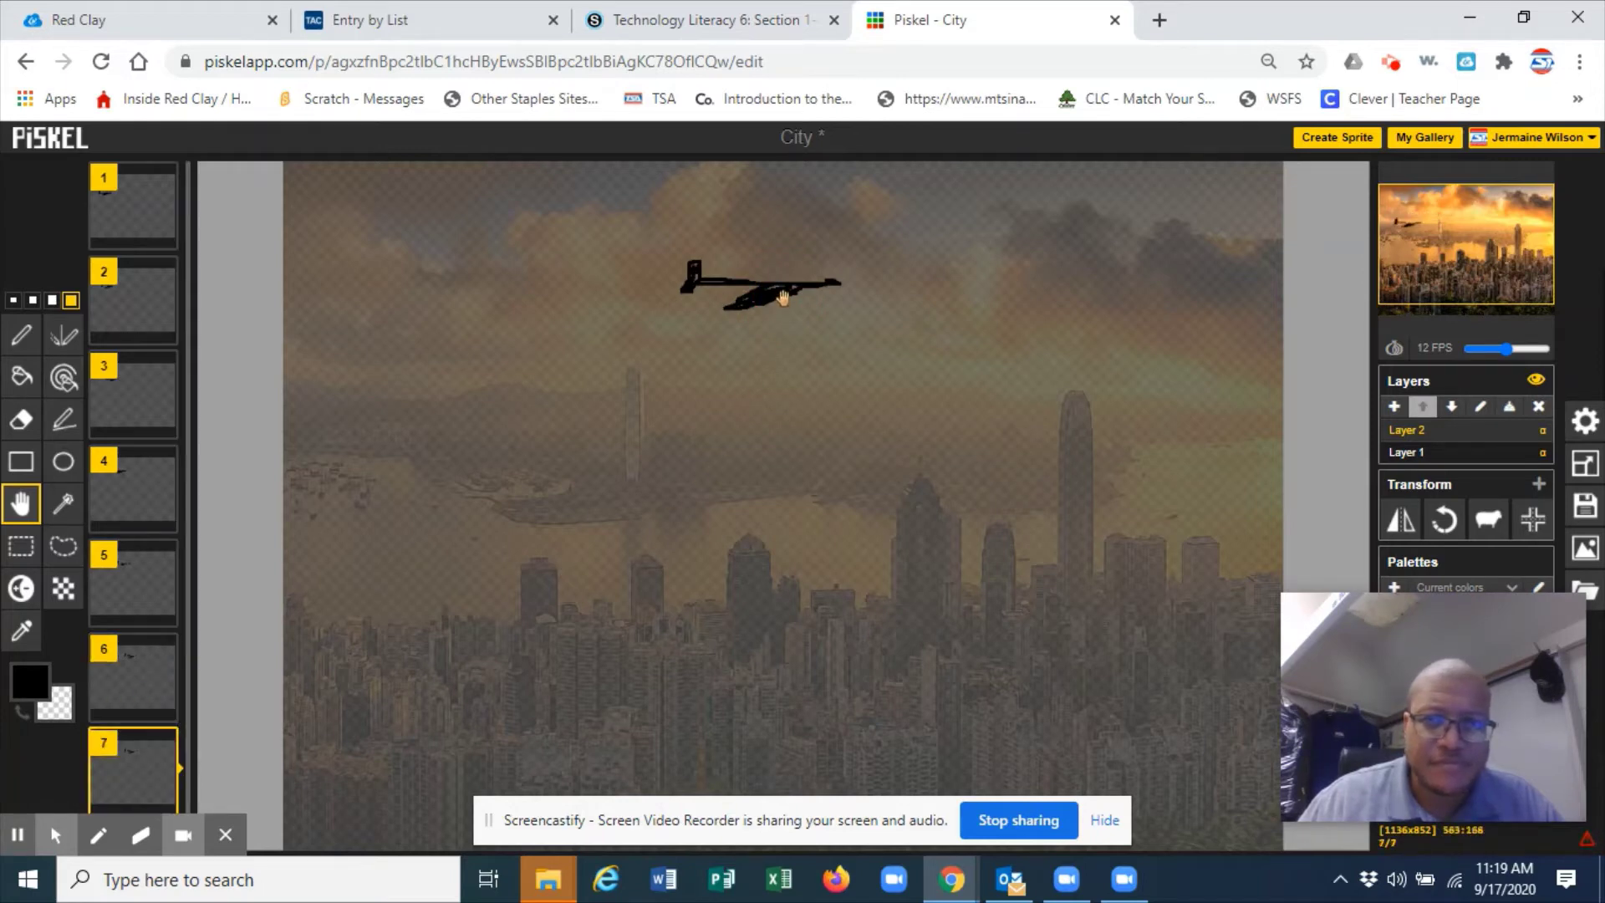
left_click_drag(784, 300, 871, 279)
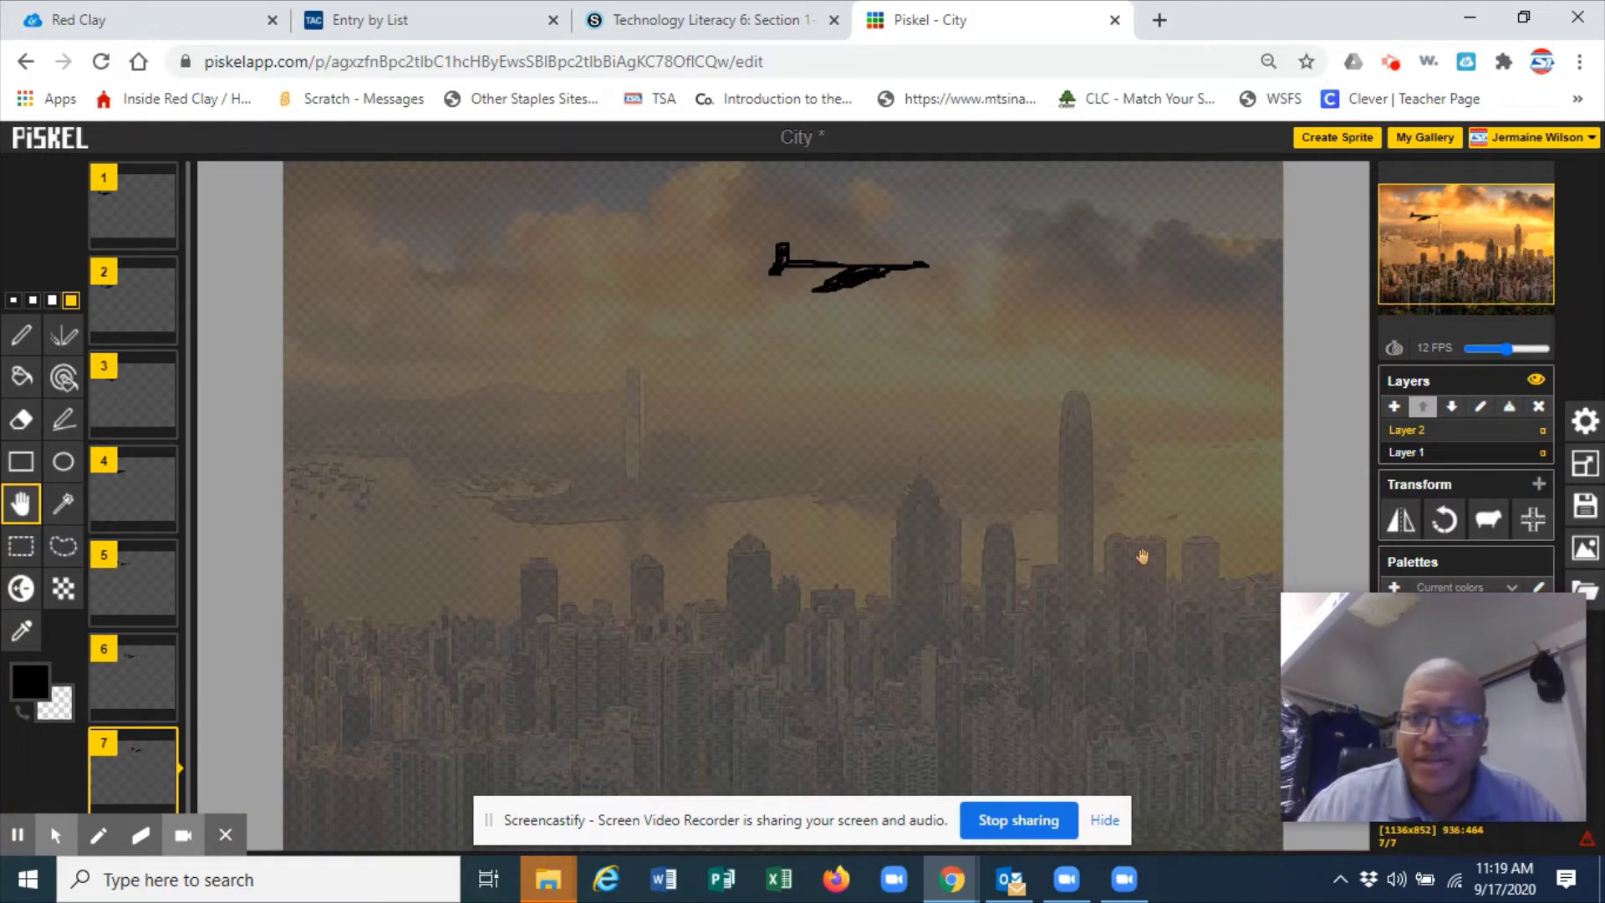
mouse_move(1462, 224)
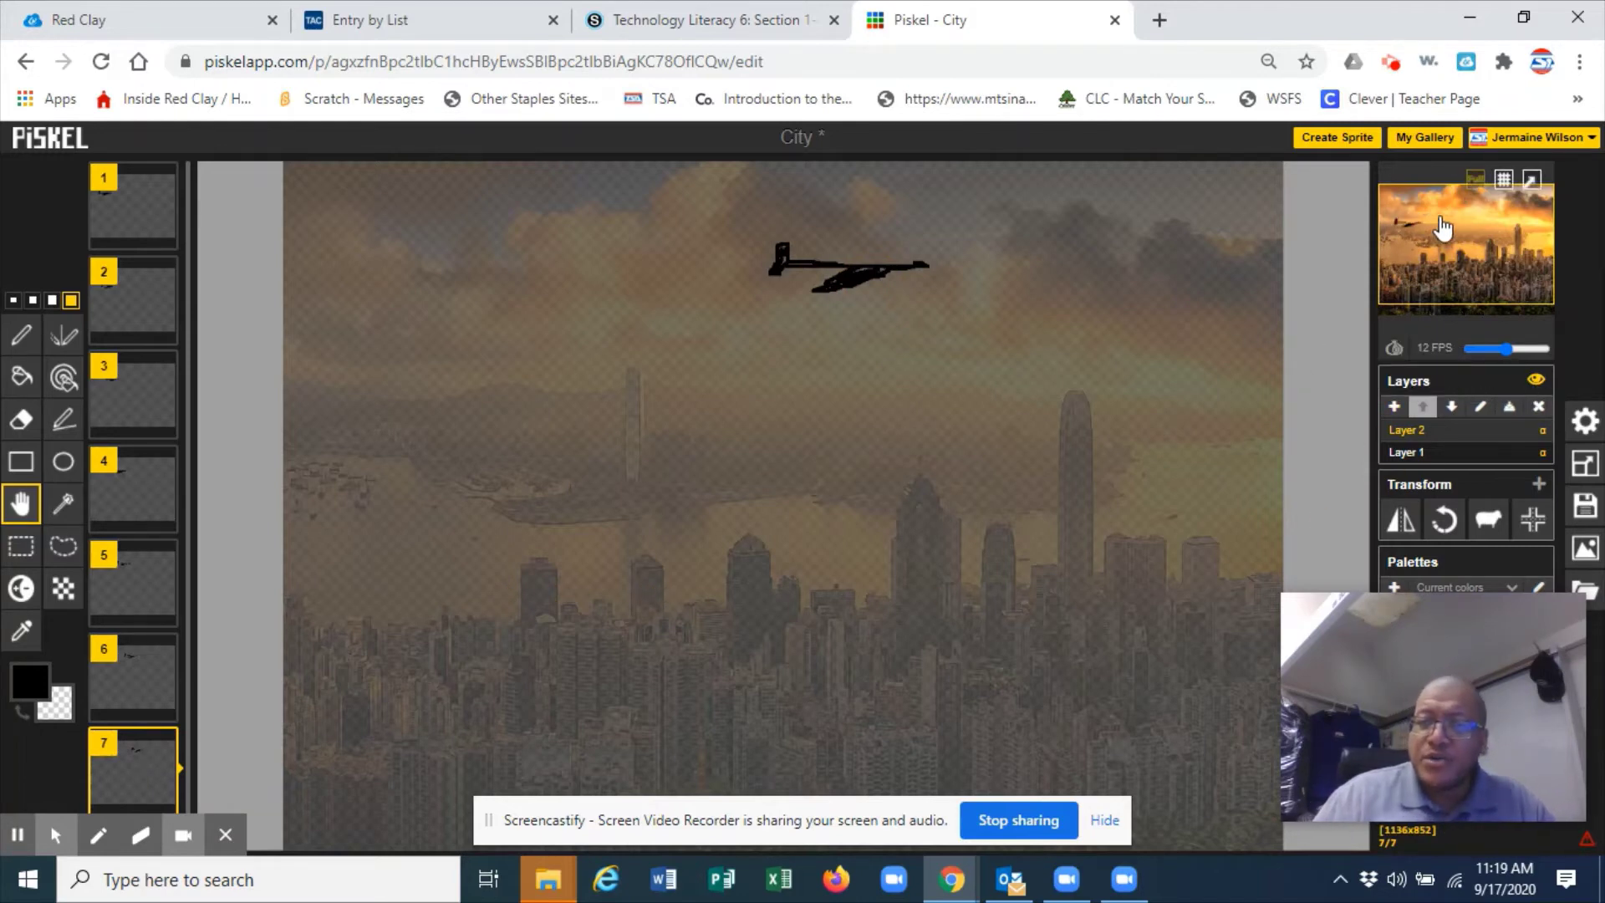
Step: Watch the seven-frame airplane animation in a popup preview window, then close it
left_click(1533, 191)
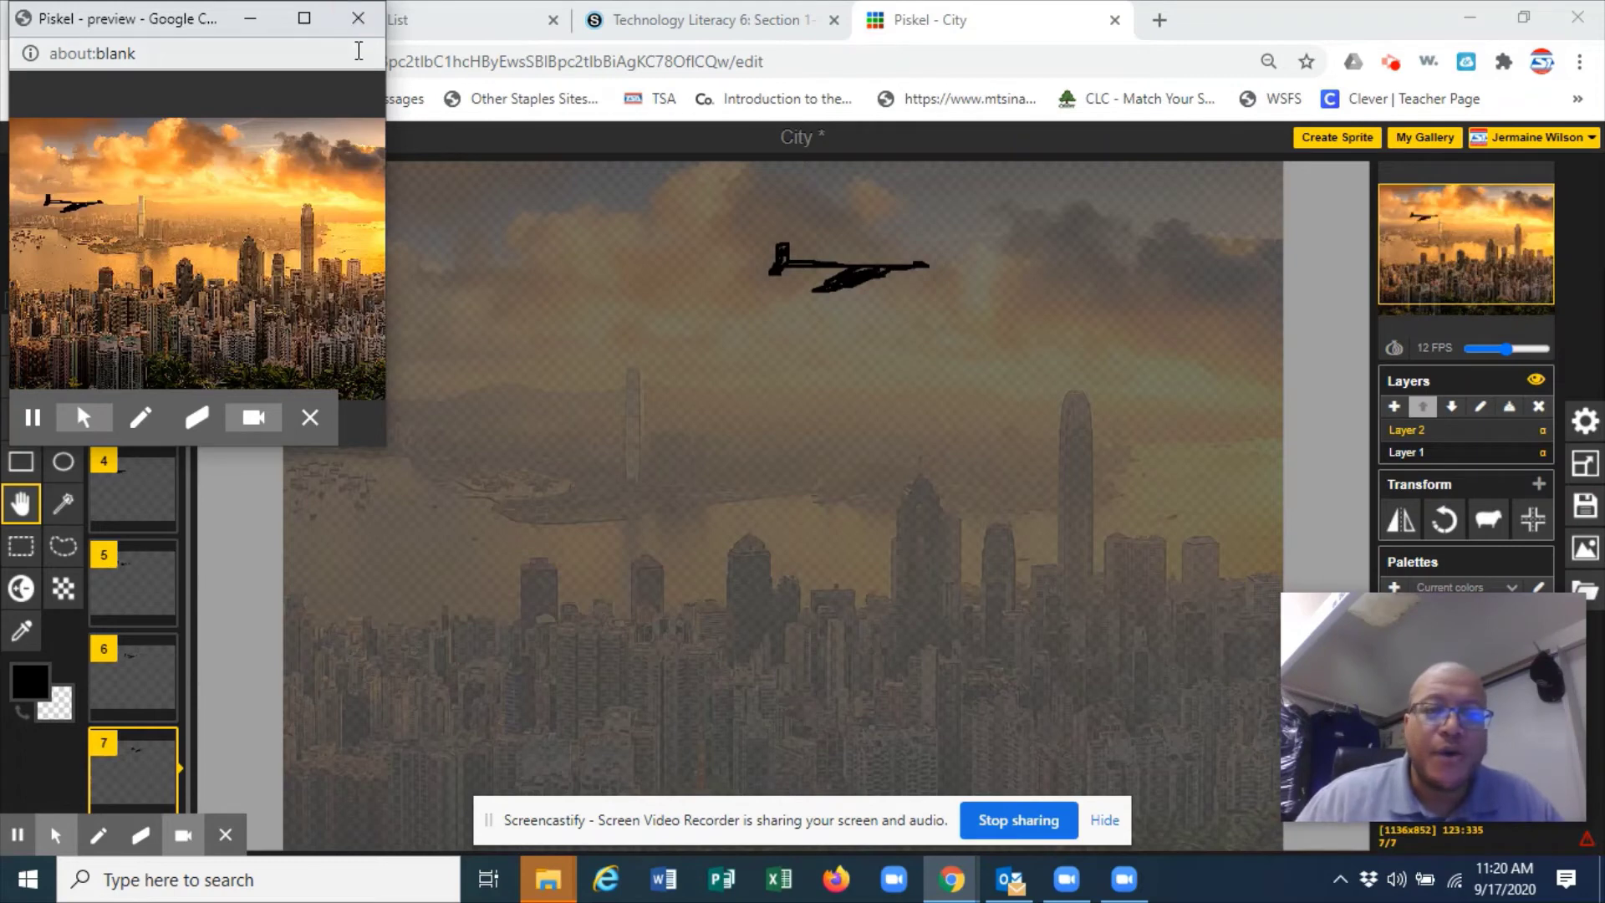
left_click(359, 23)
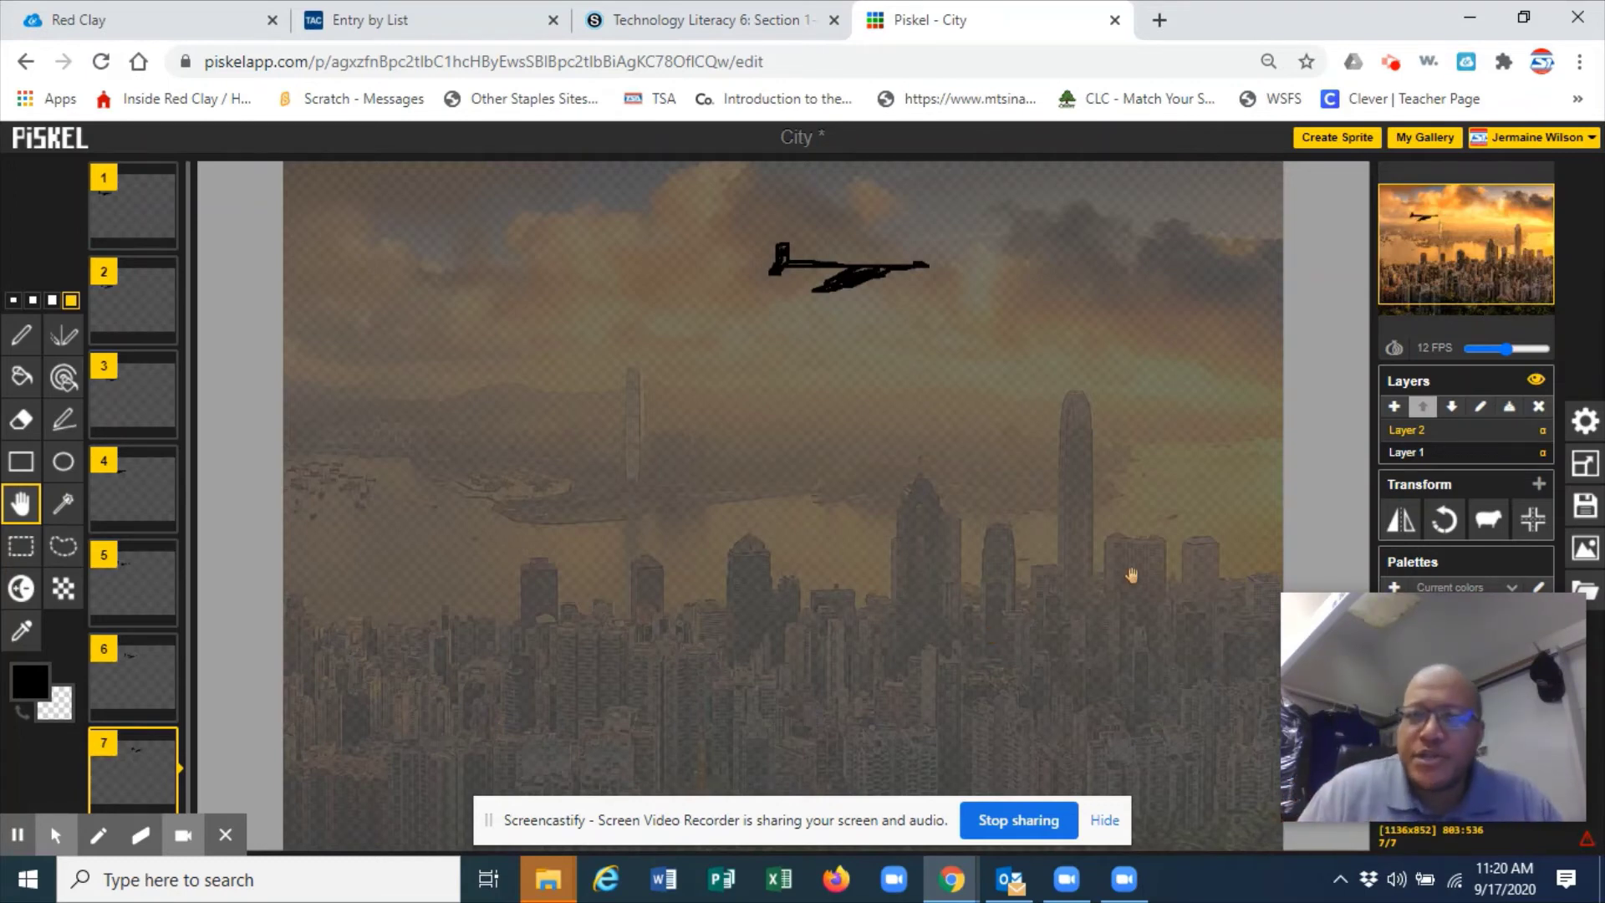
Step: Add an empty Layer 3 for the sun and return to frame 1
left_click(1395, 407)
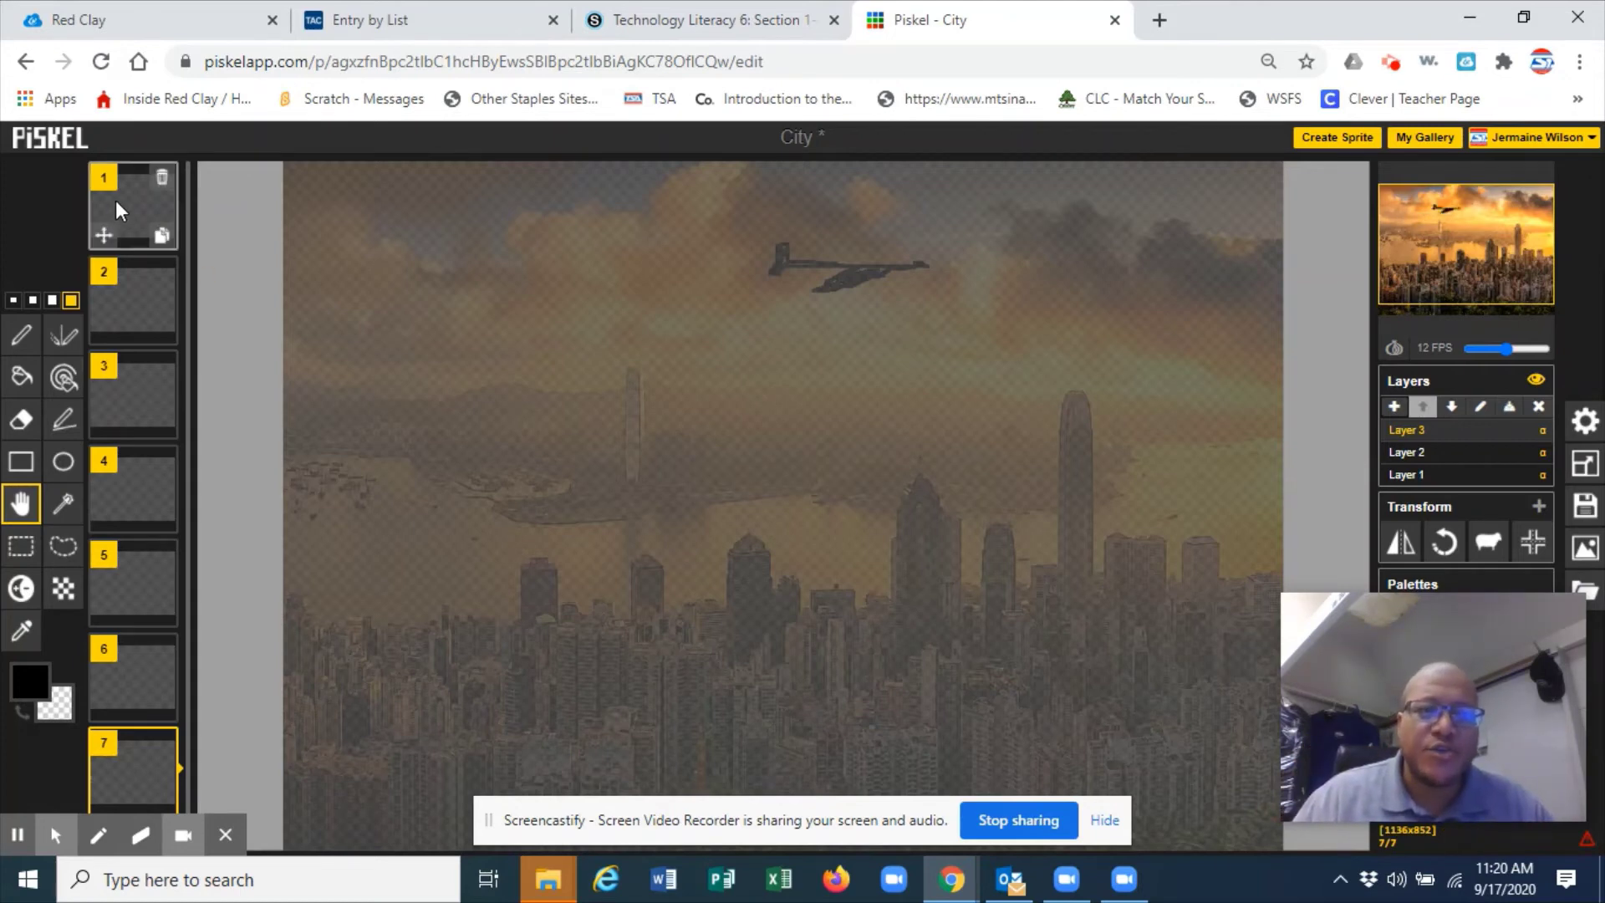
left_click(134, 180)
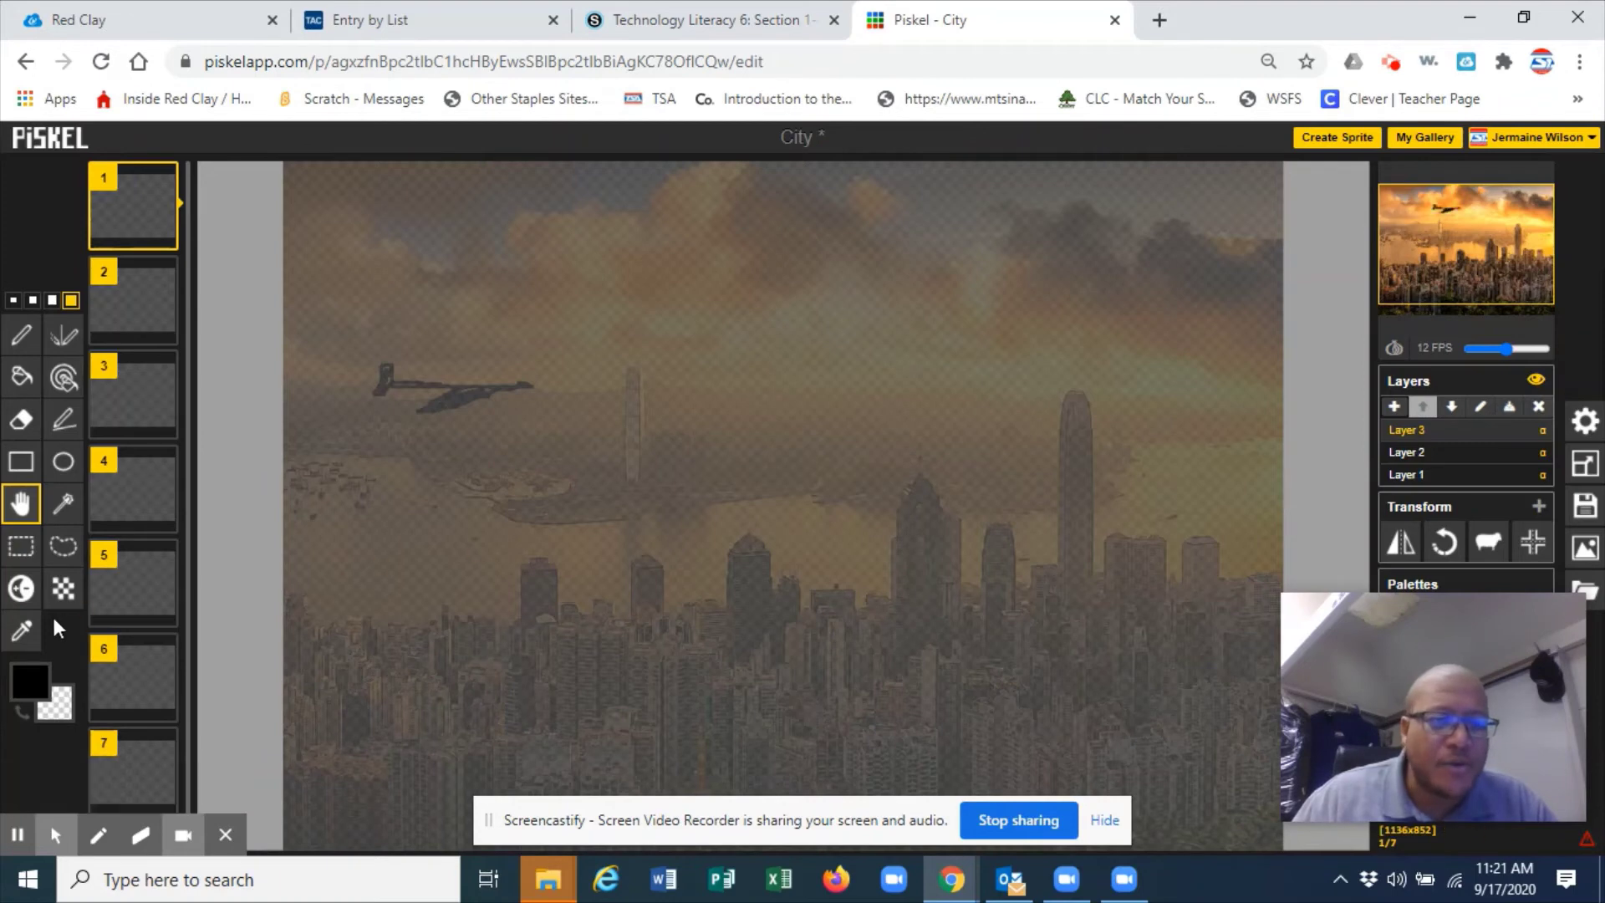
Step: Draw a red circle in the sky on Layer 3 and fill it solid red
left_click(34, 682)
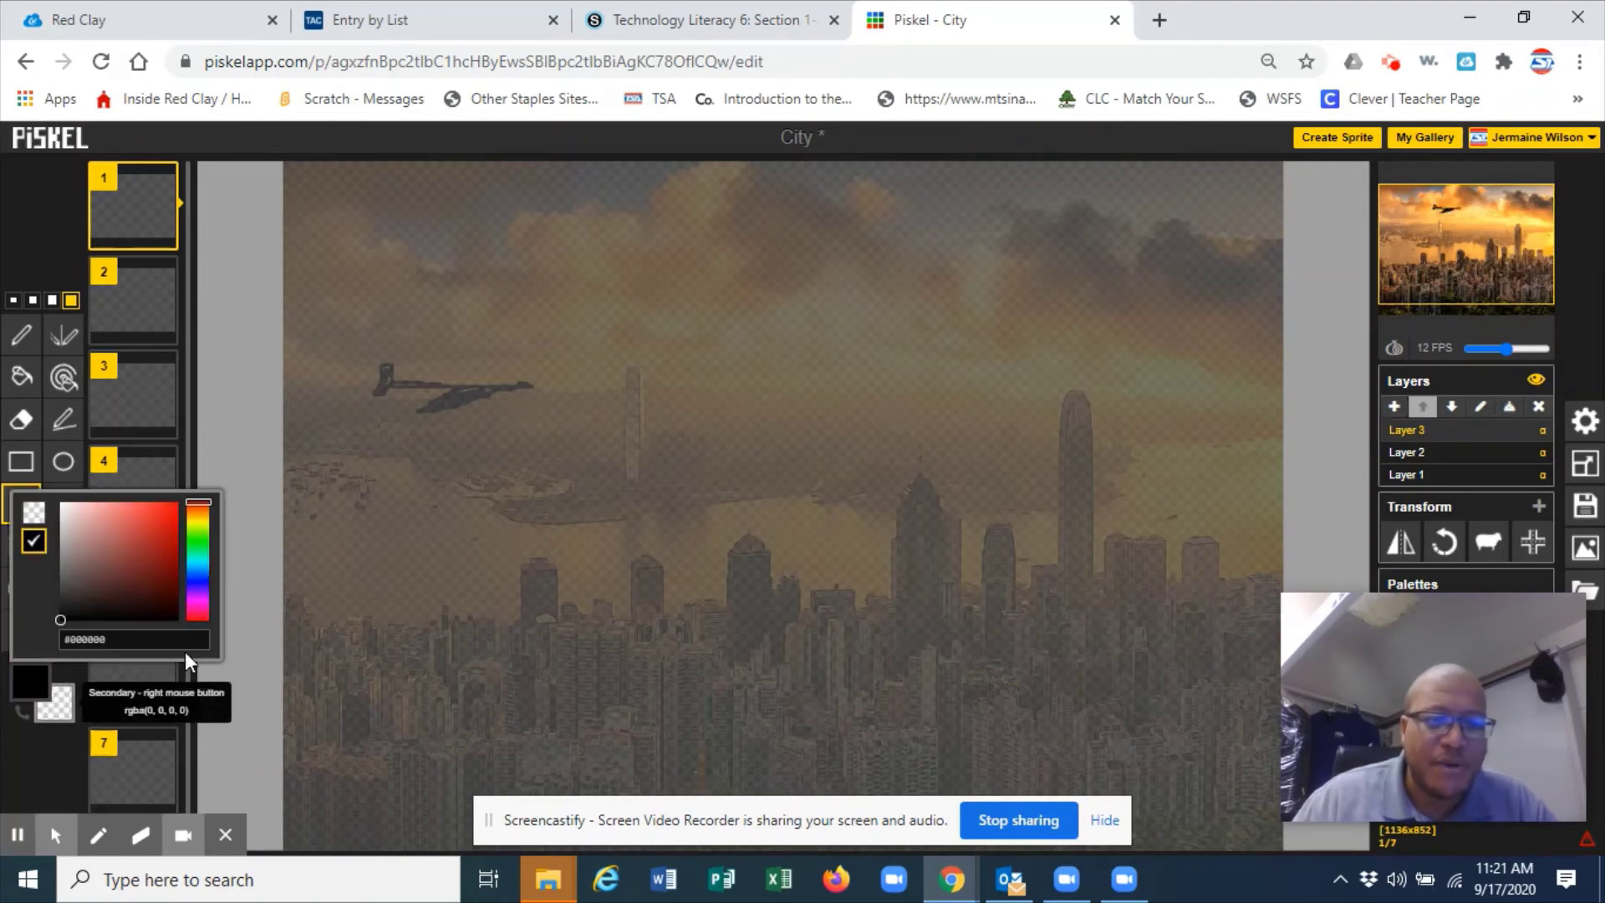
left_click(172, 508)
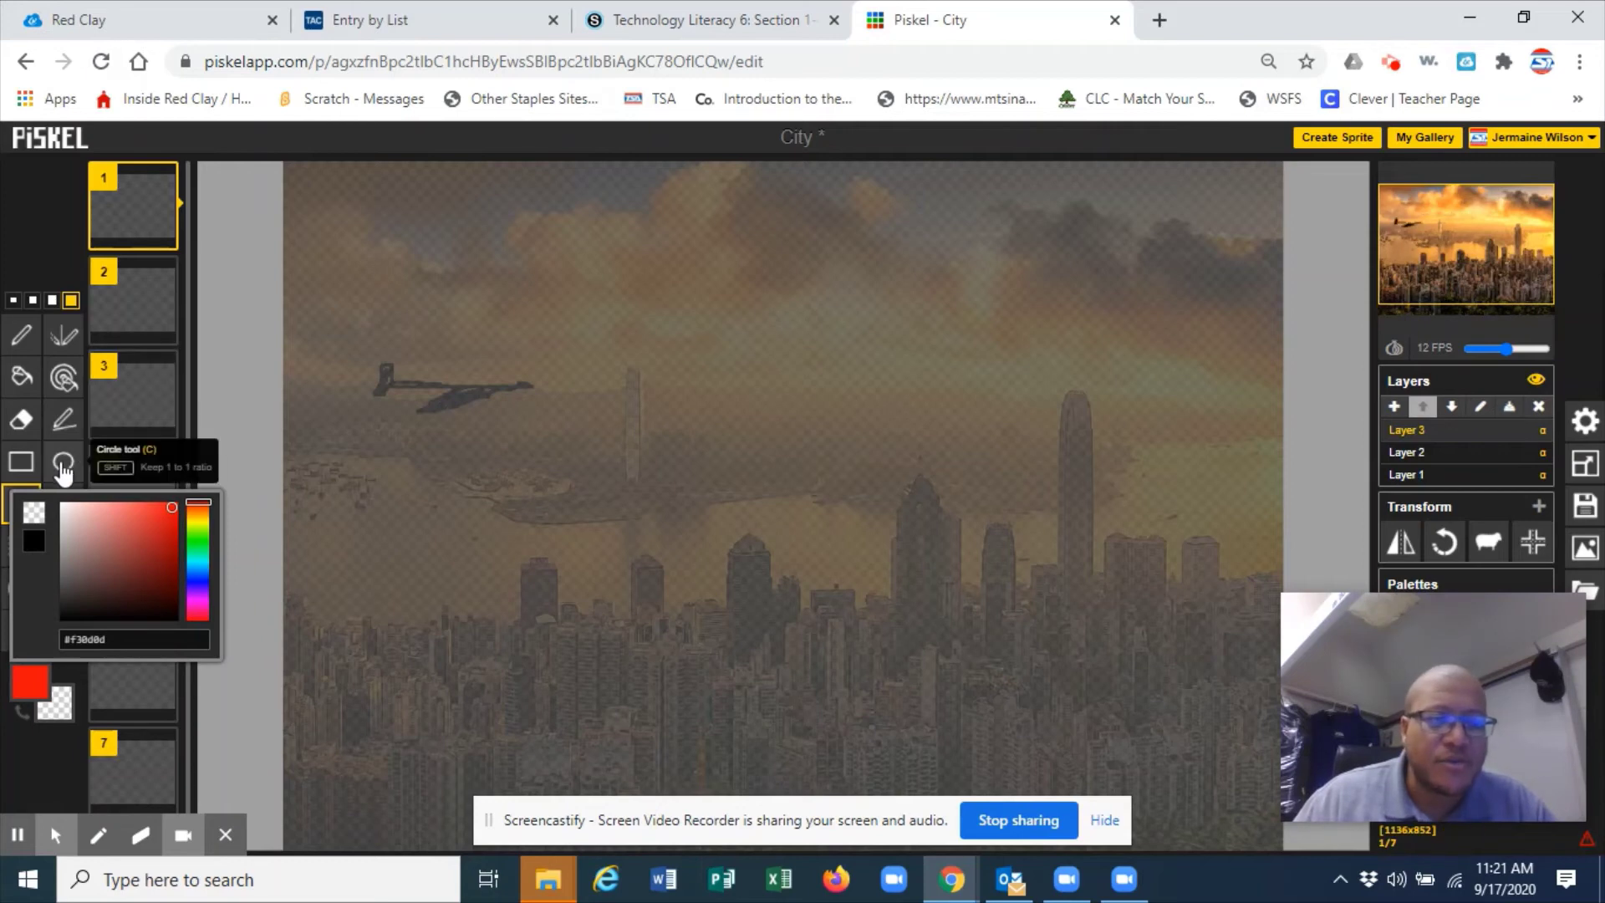
key("c")
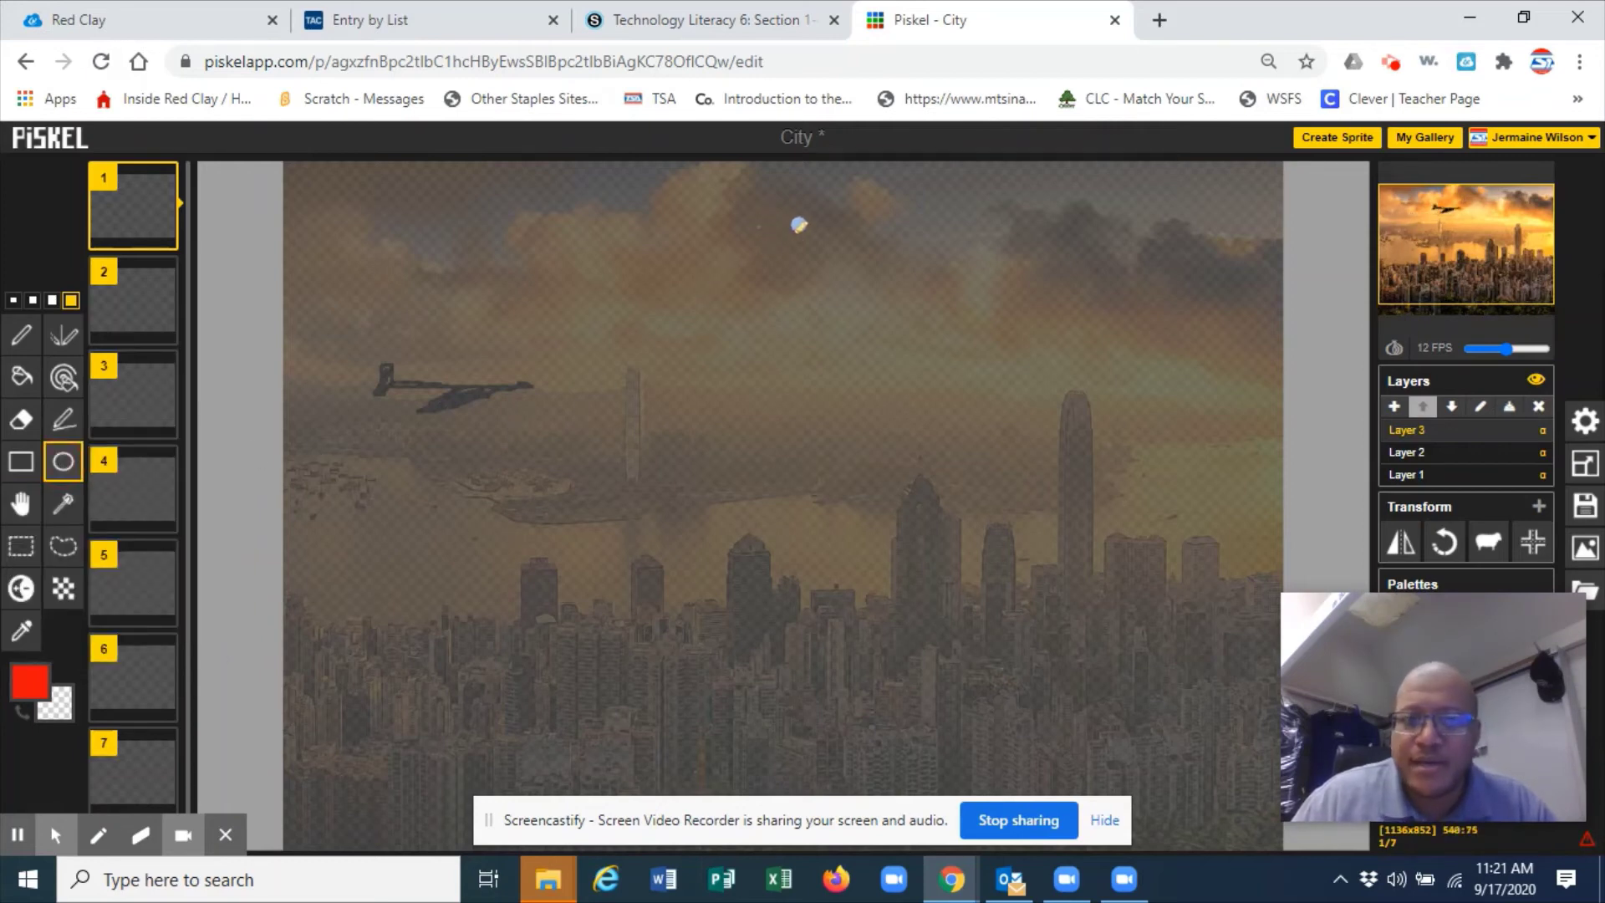
left_click_drag(777, 228, 911, 372)
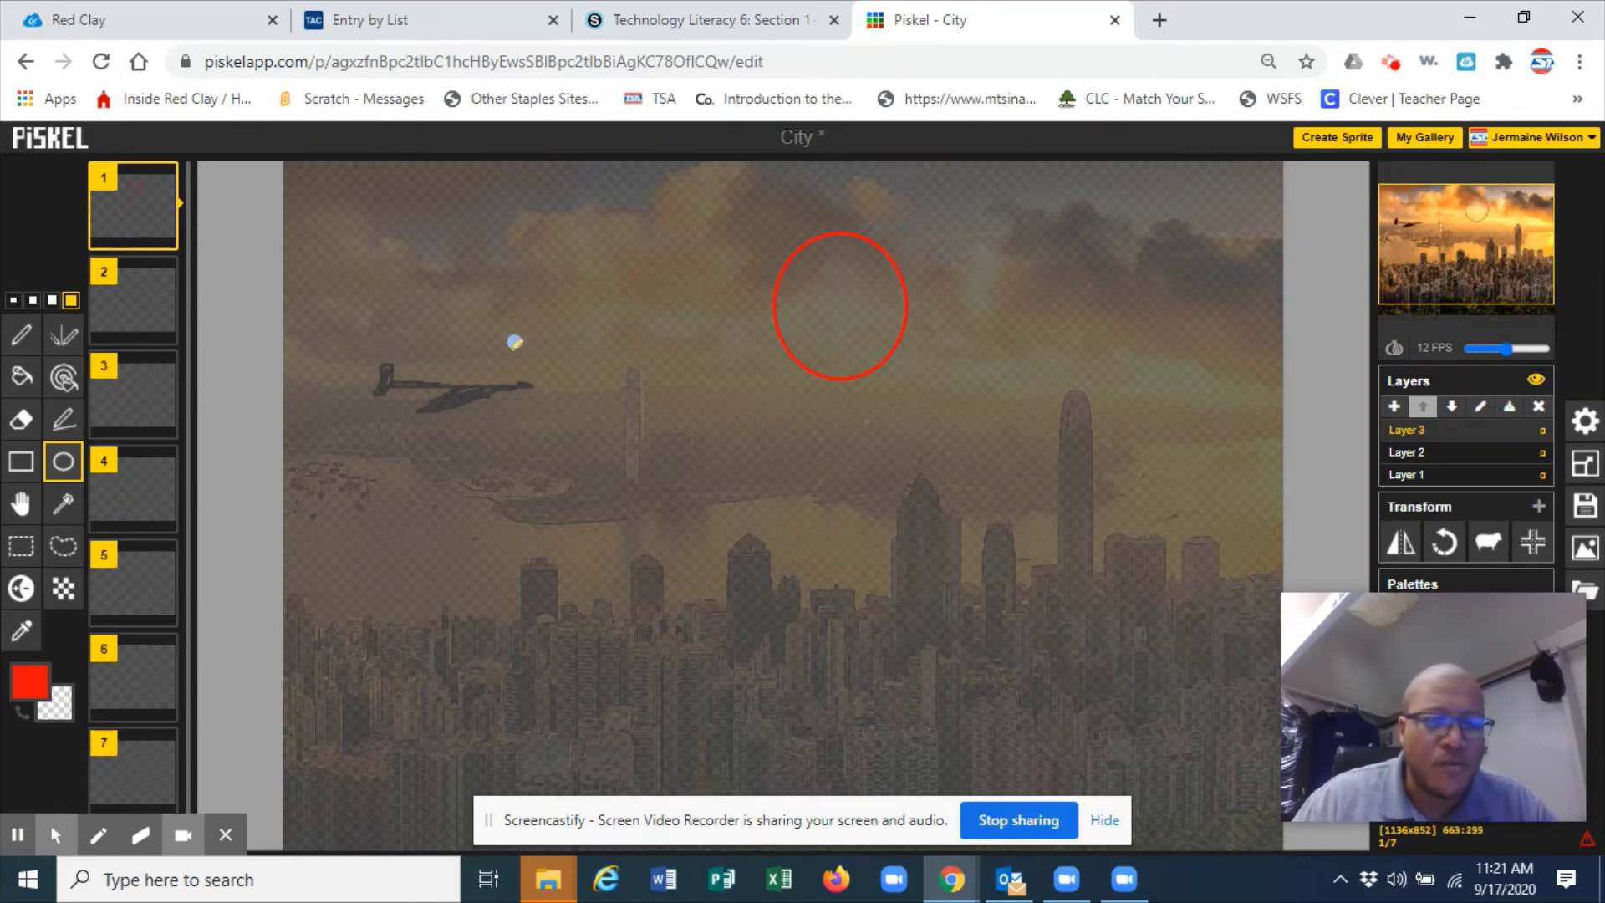
left_click(21, 376)
left_click(861, 328)
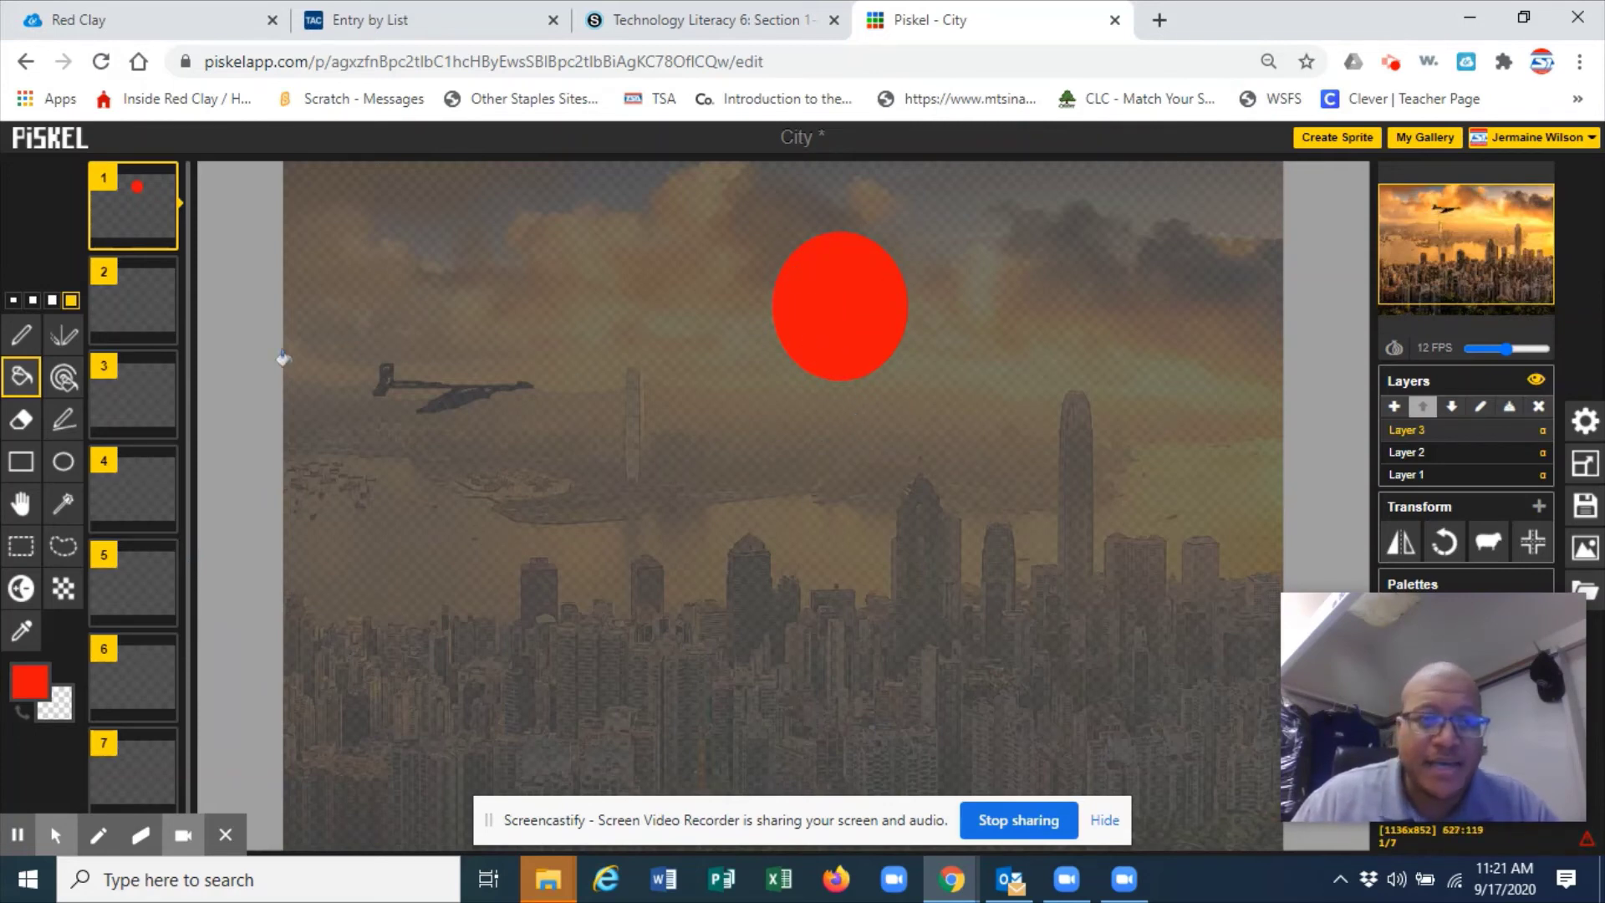
mouse_move(160, 241)
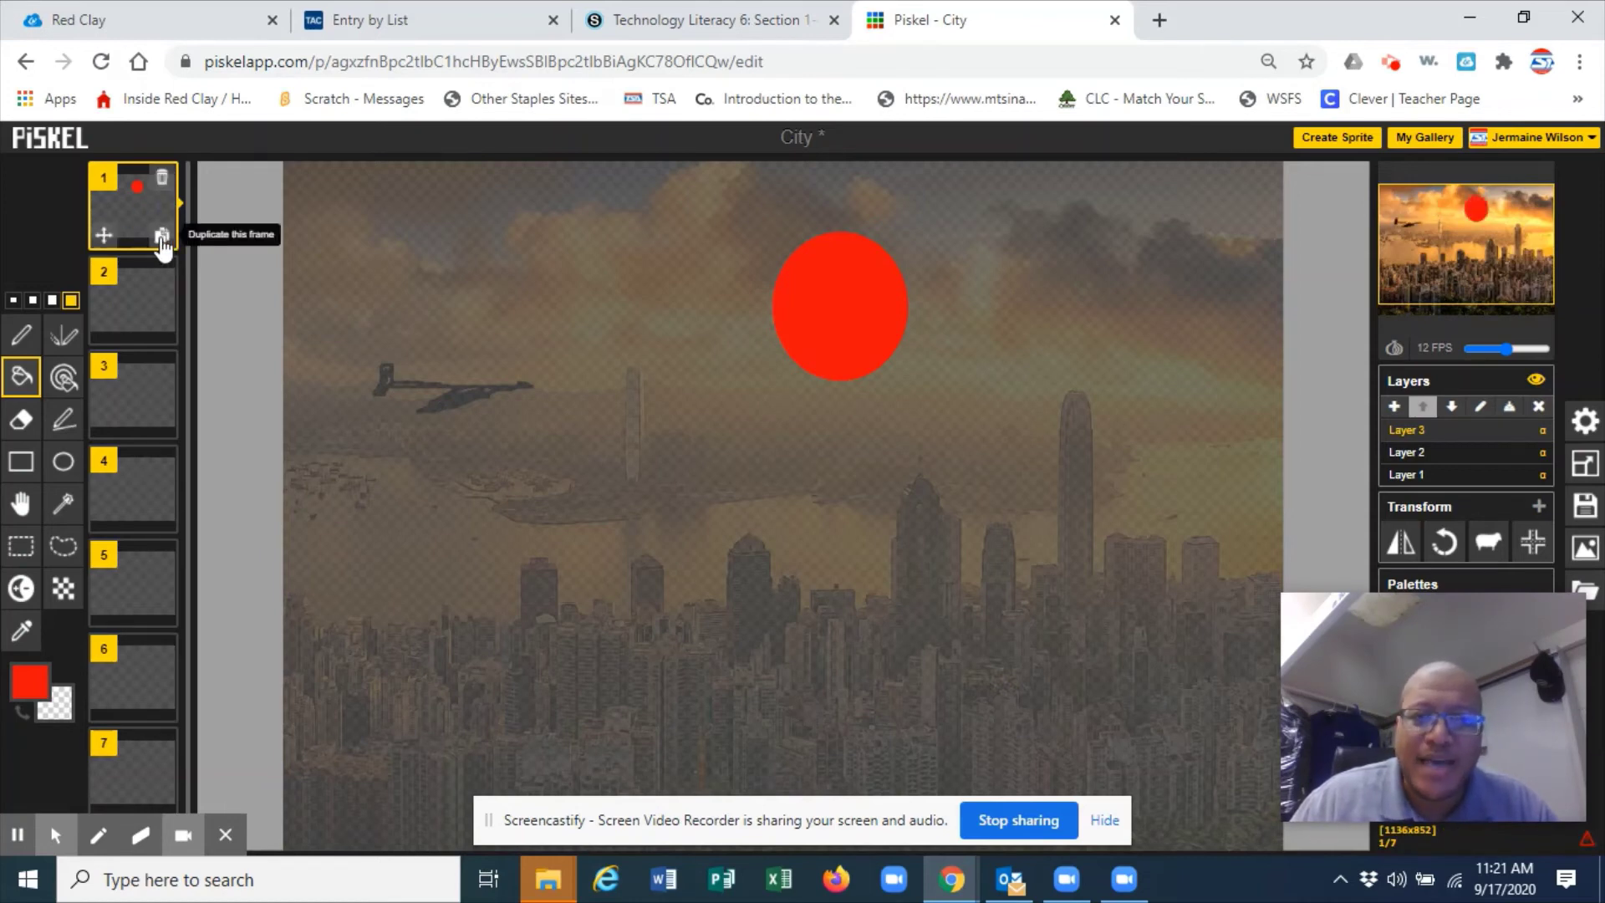
Step: Create frames 2–5, moving the sun progressively right and down toward the skyline
left_click(163, 241)
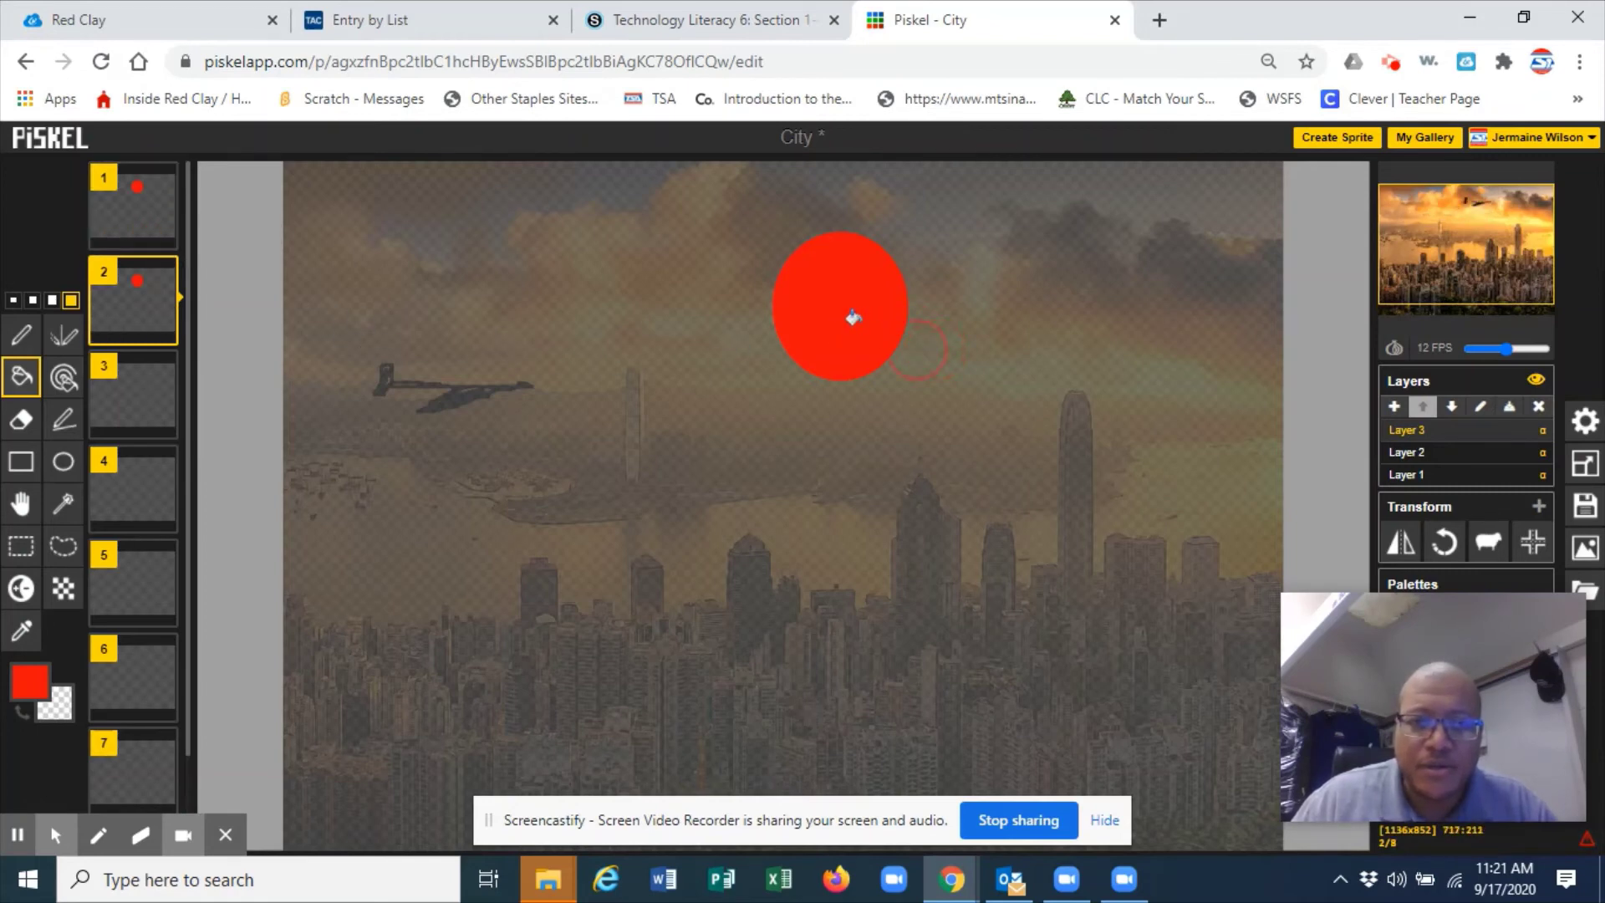
left_click(27, 497)
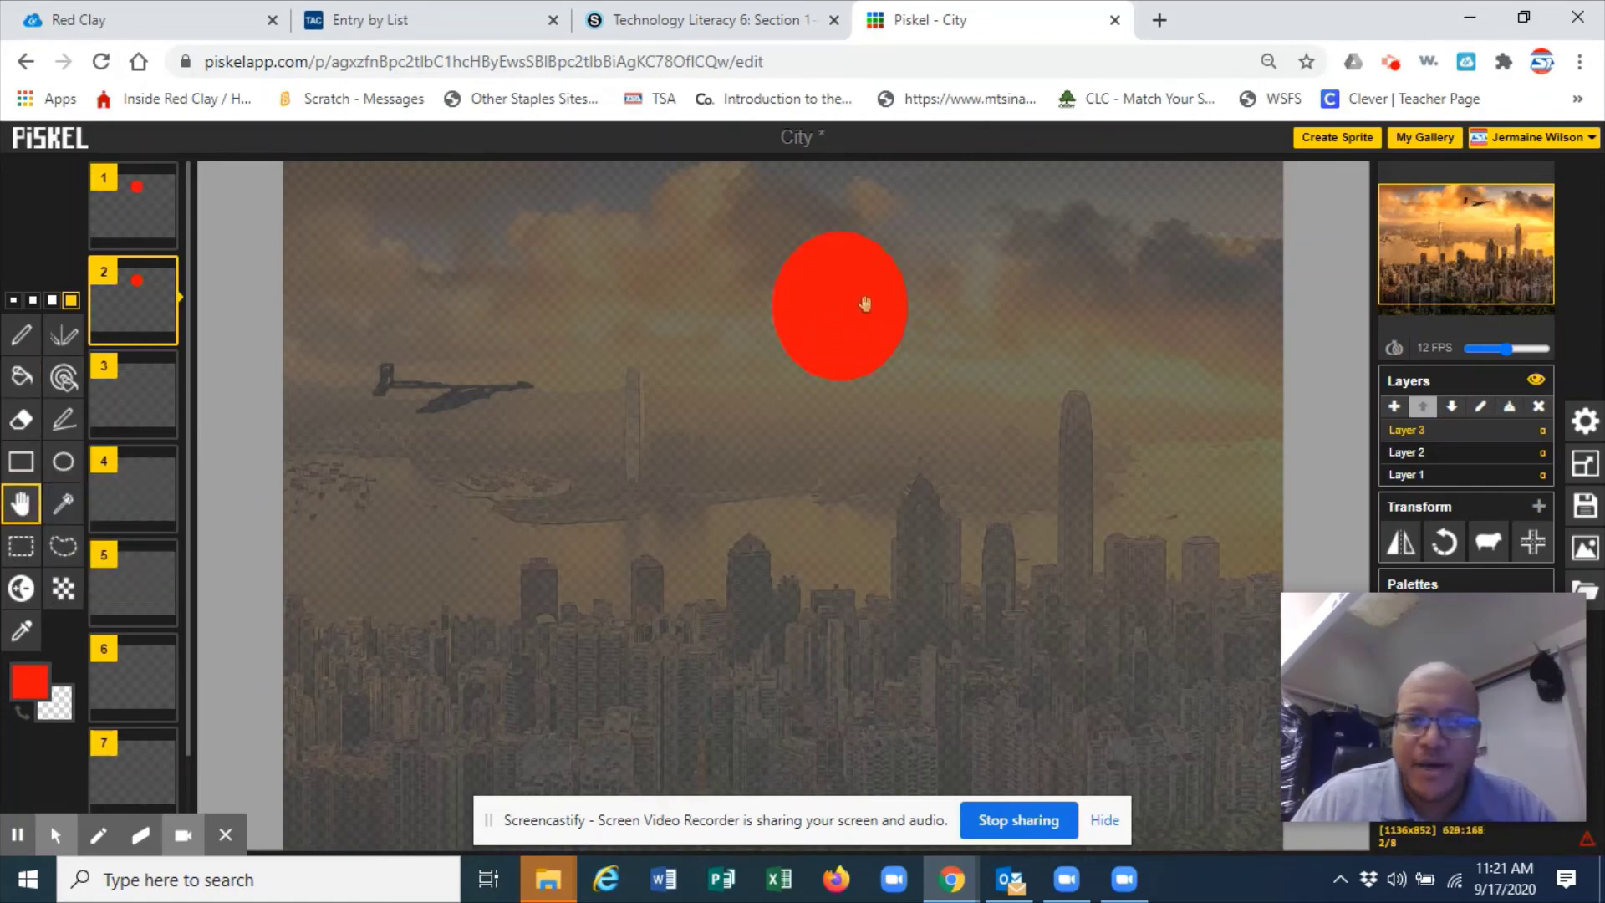
mouse_move(895, 315)
left_mouse_down()
mouse_move(913, 336)
mouse_move(910, 314)
left_mouse_up()
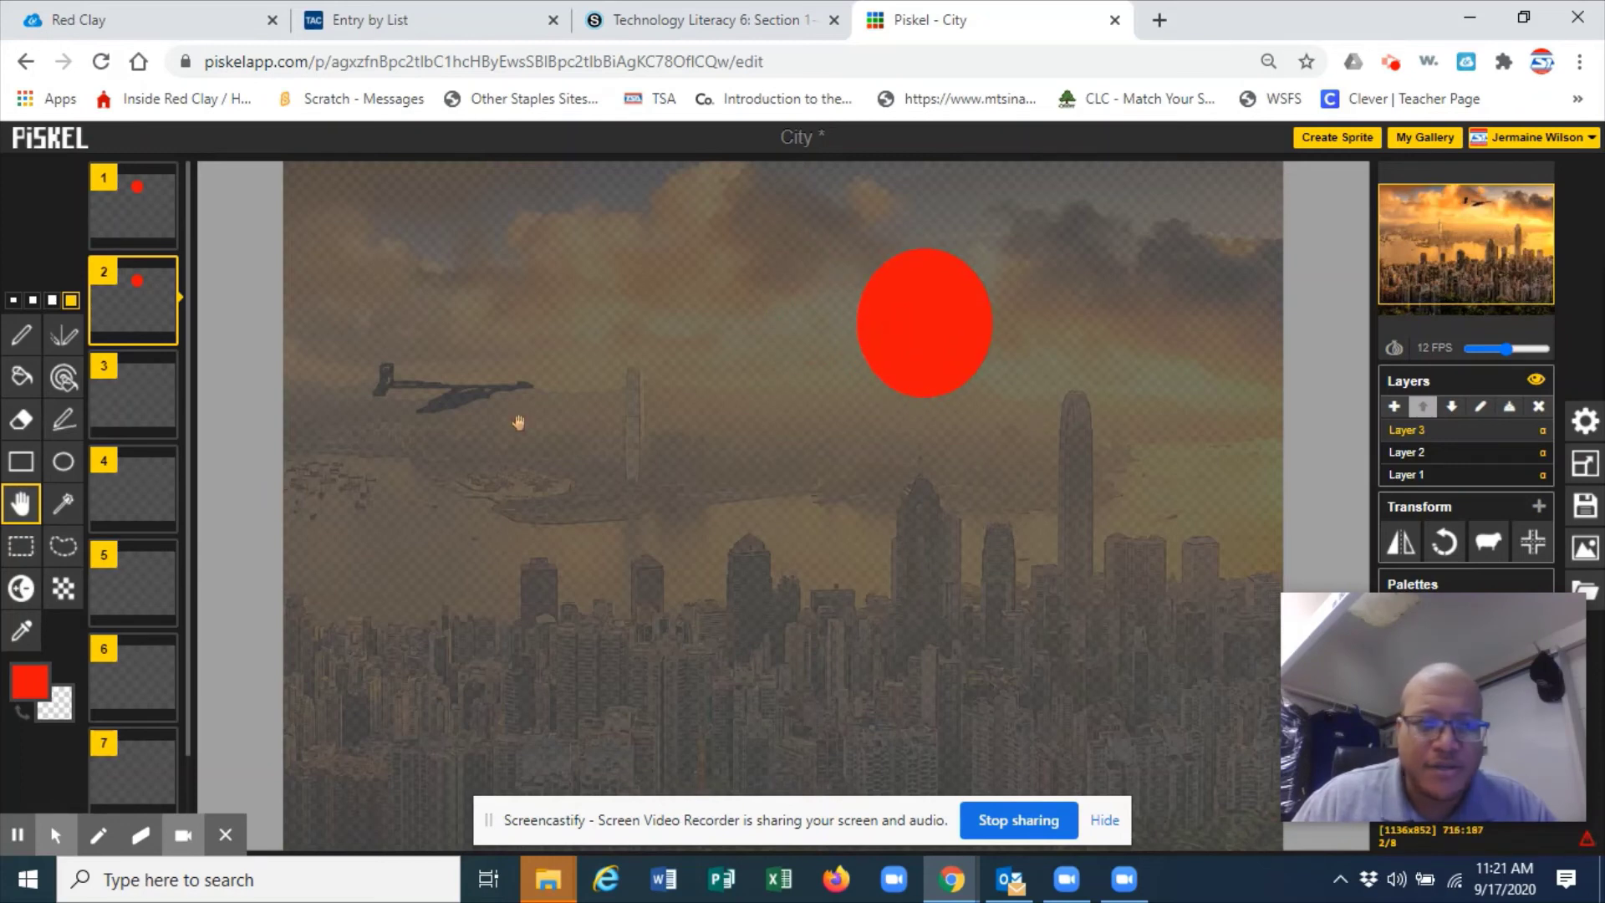
left_click(163, 334)
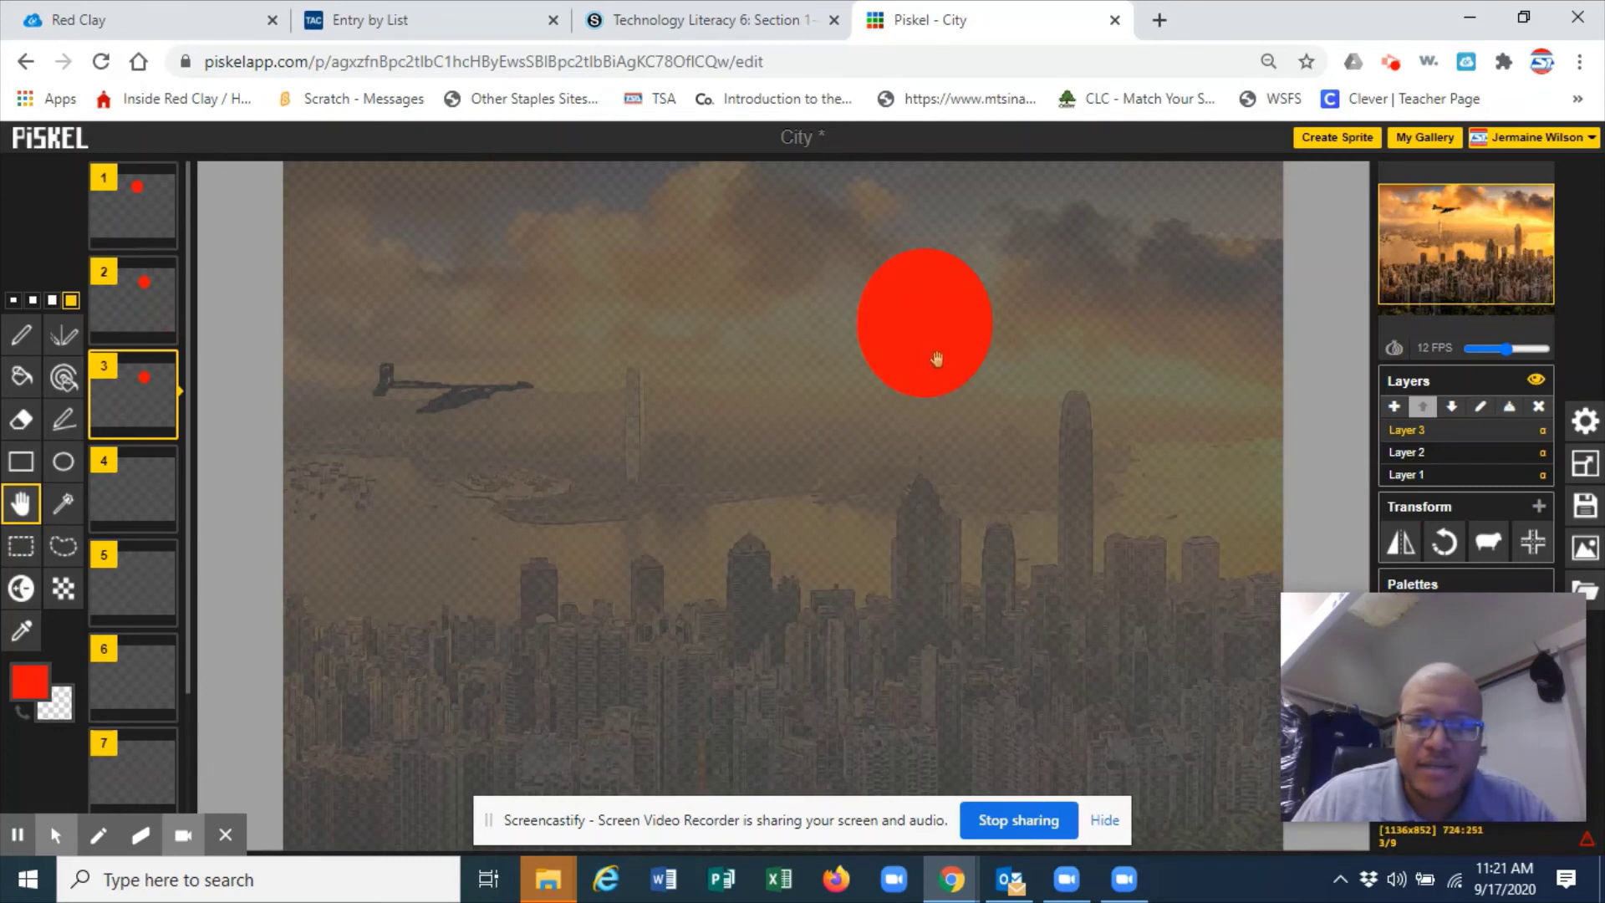
left_click_drag(982, 362, 1065, 419)
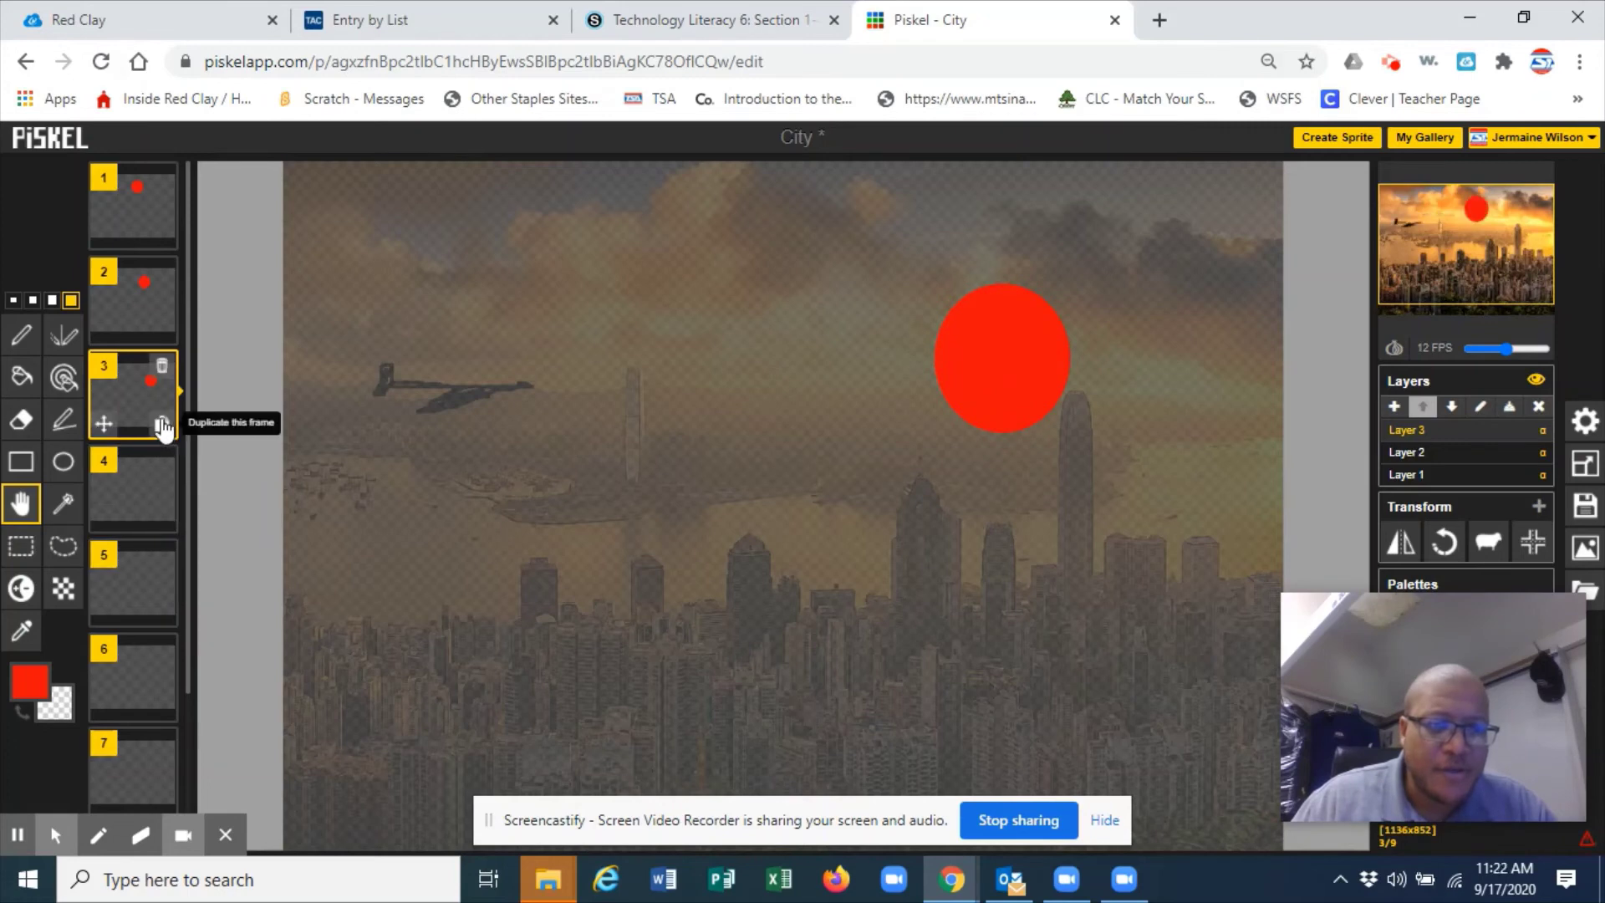
key("shift+n")
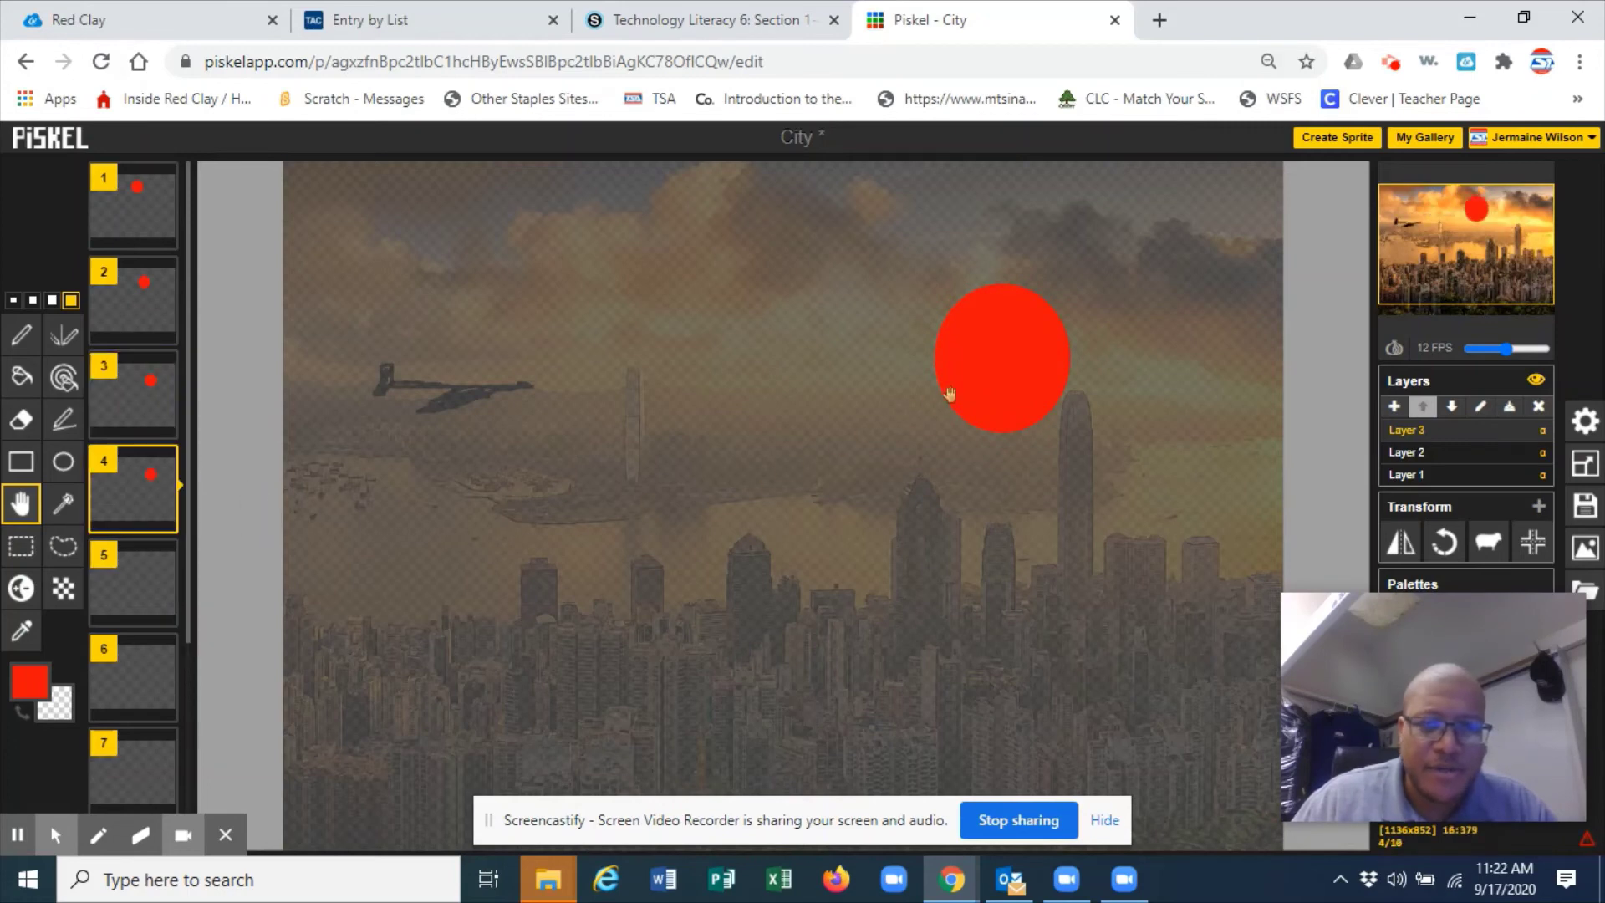
left_click_drag(1016, 413, 1033, 448)
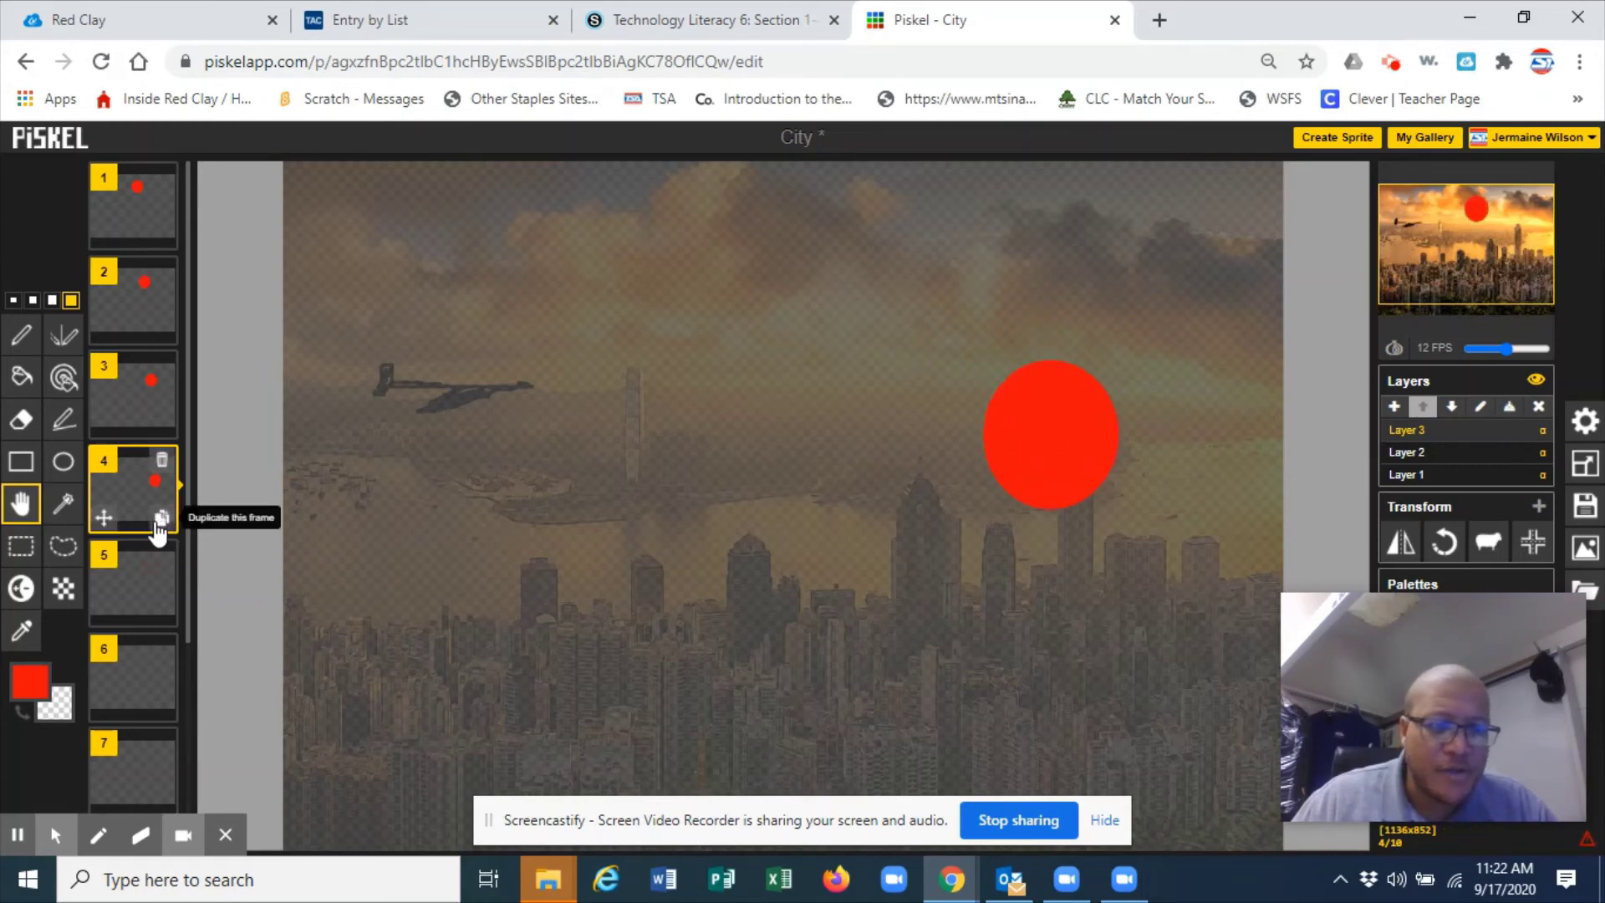
left_click(162, 522)
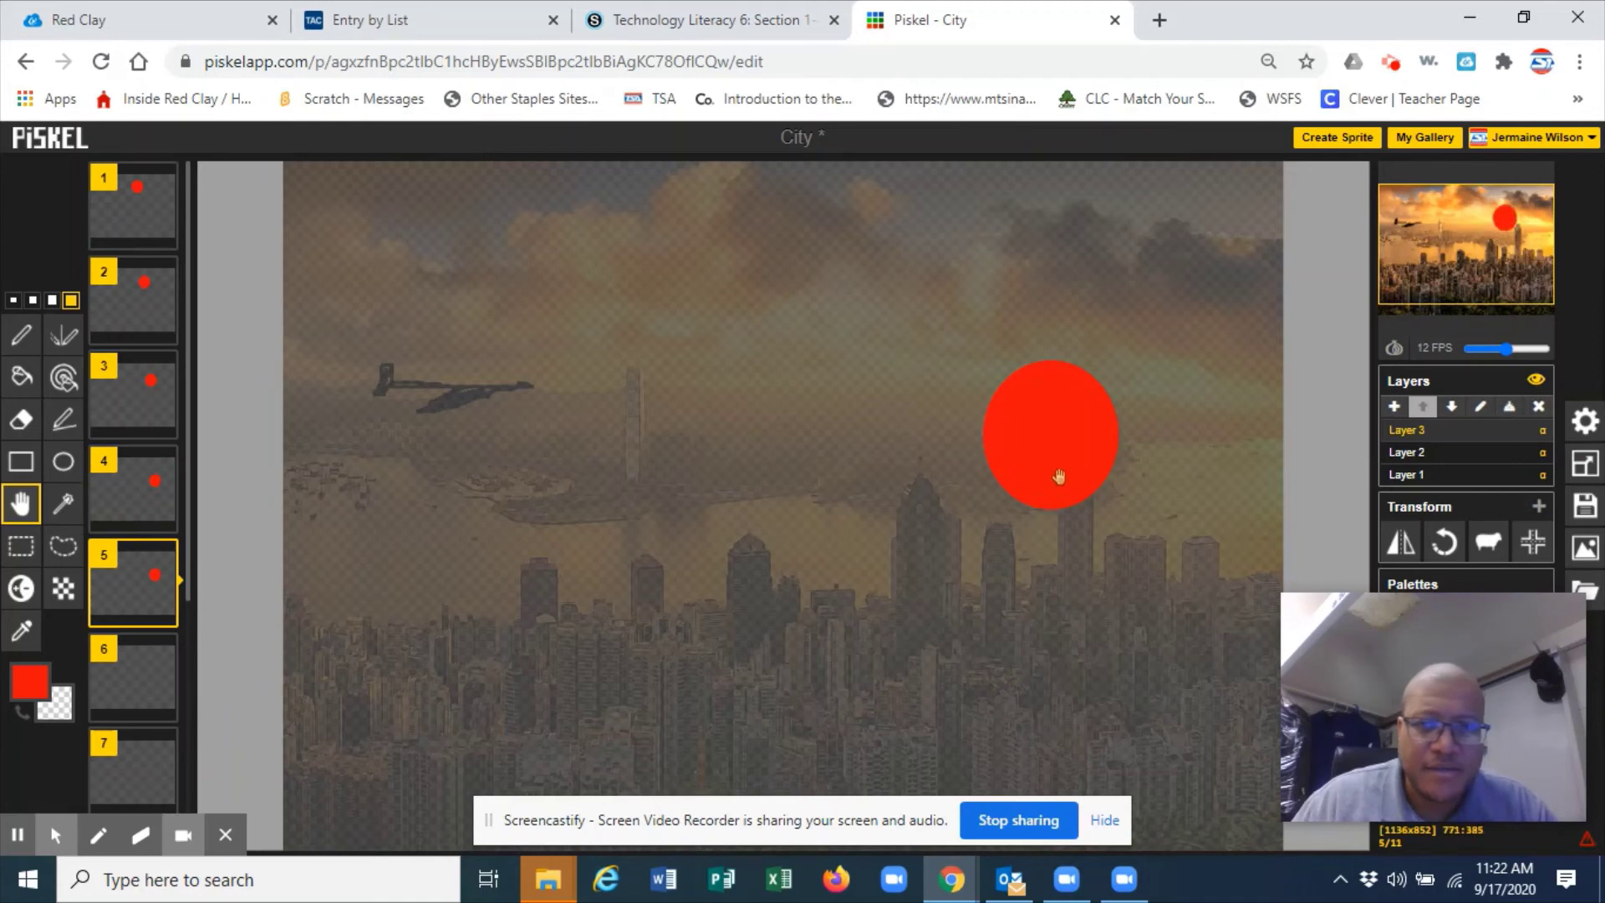
left_click_drag(1118, 540, 1140, 570)
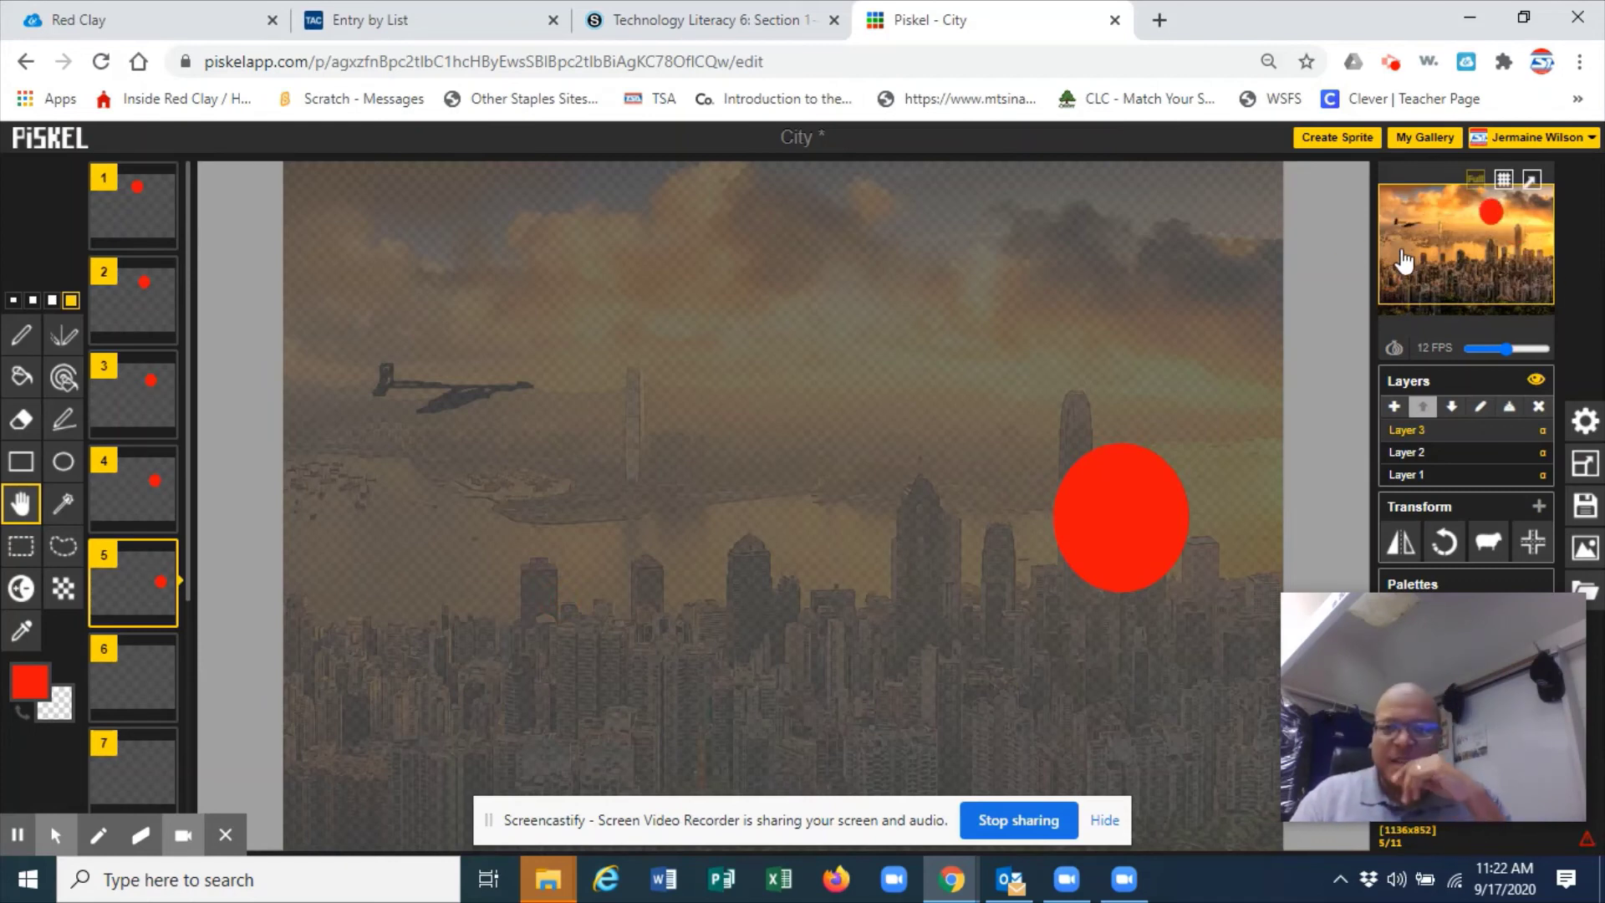
mouse_move(1459, 236)
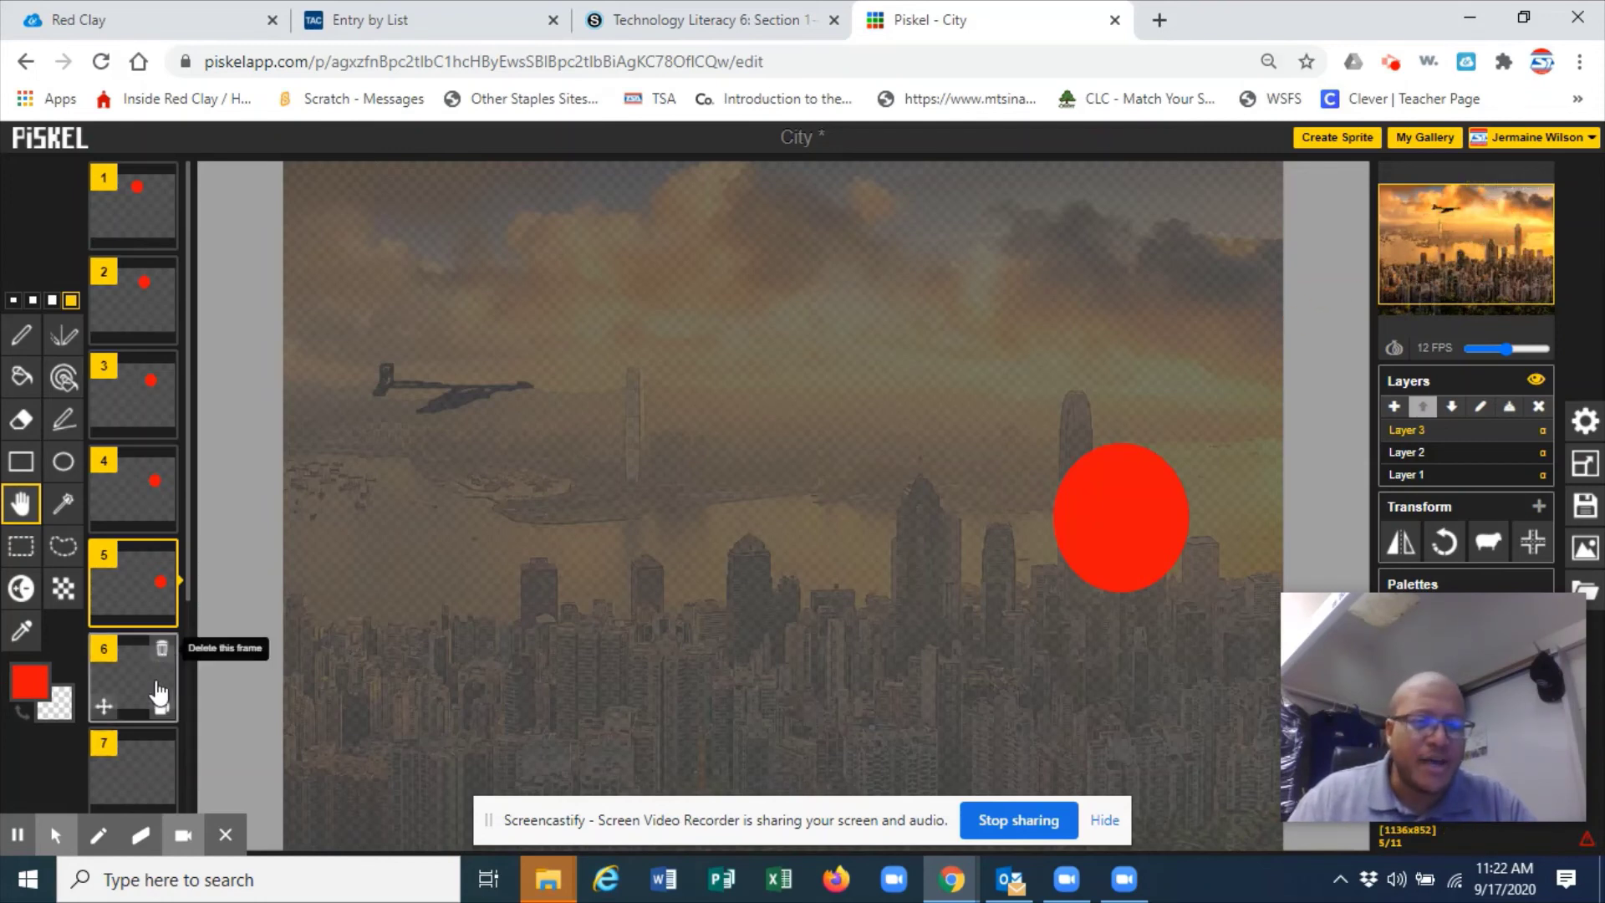
Step: Duplicate frames 5, 6 and 7 so frames 6–8 keep the sun low
scroll(138, 710, "down", 2)
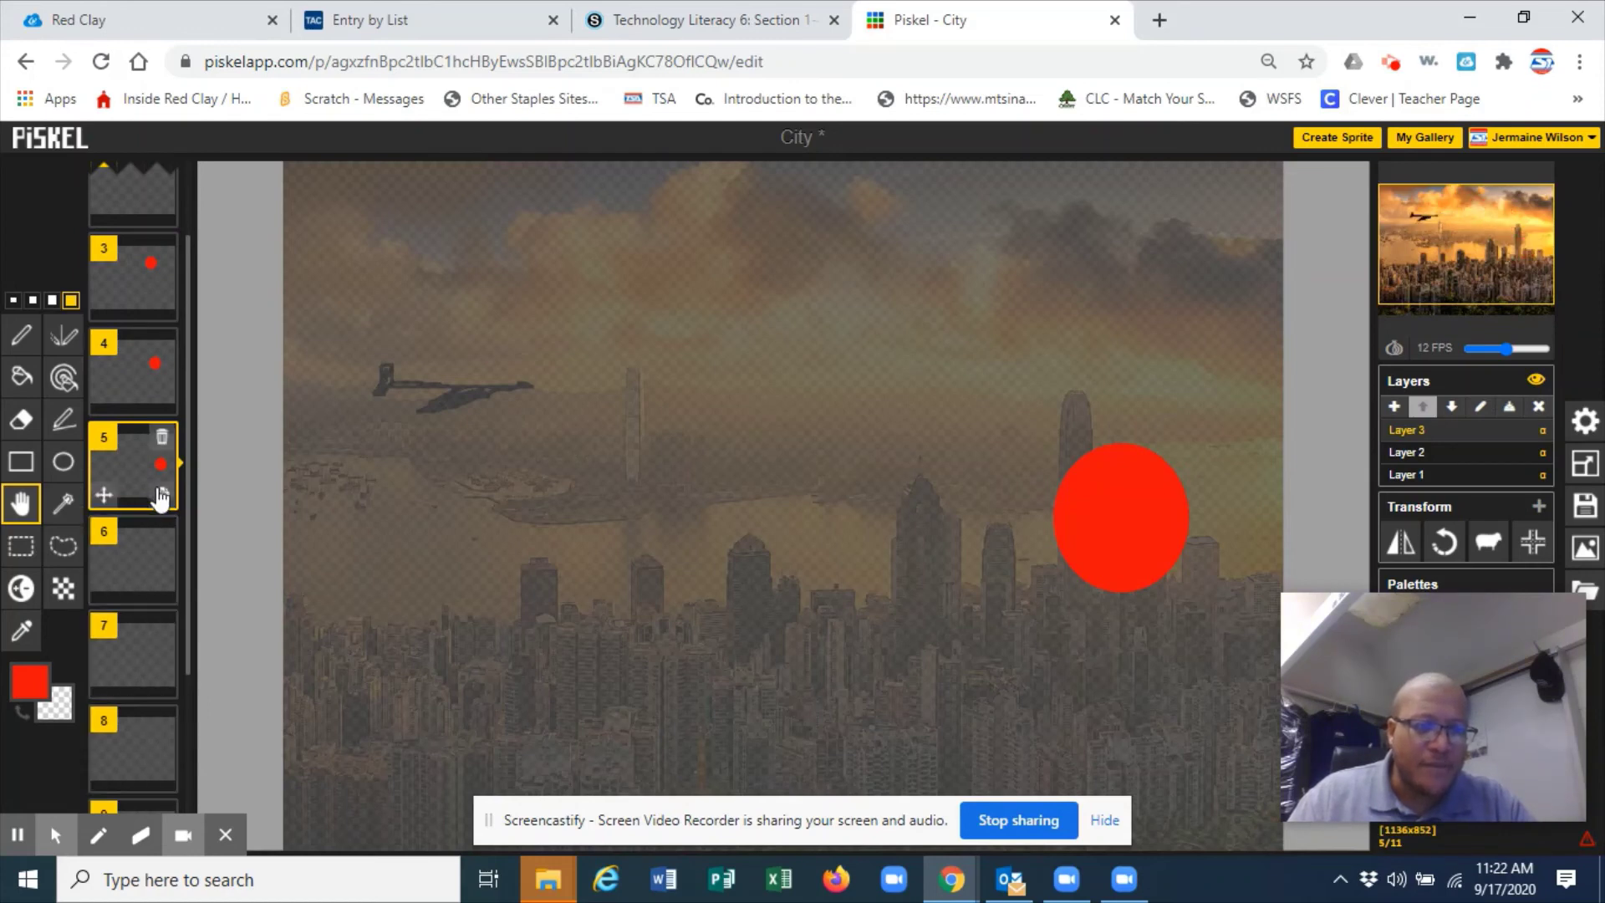
left_click(162, 498)
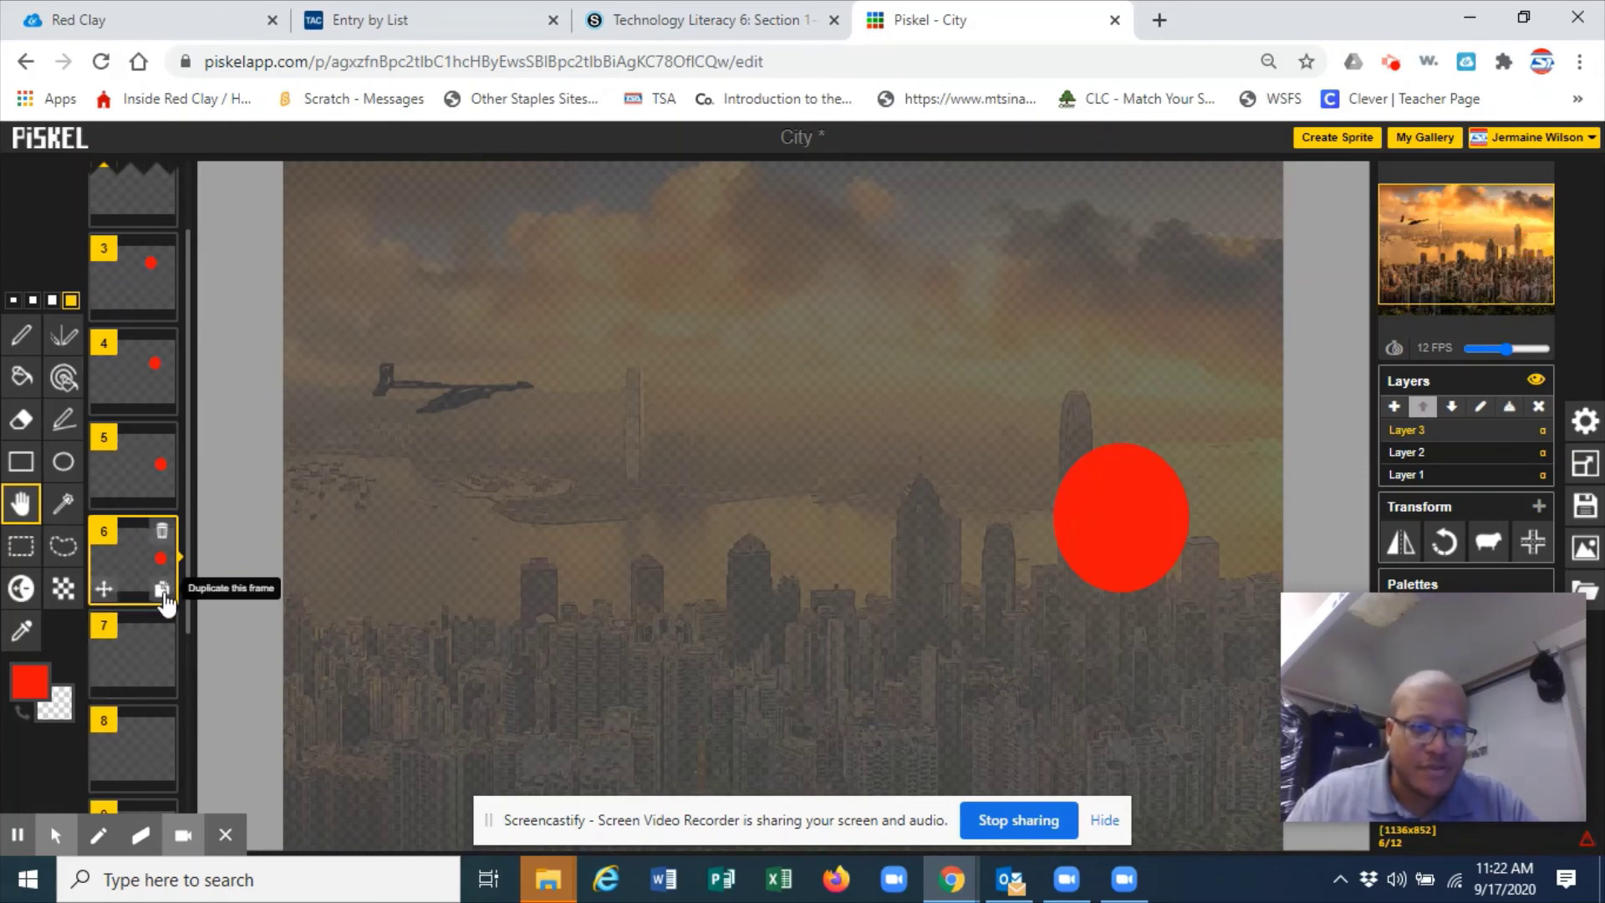
left_click(161, 589)
mouse_move(162, 685)
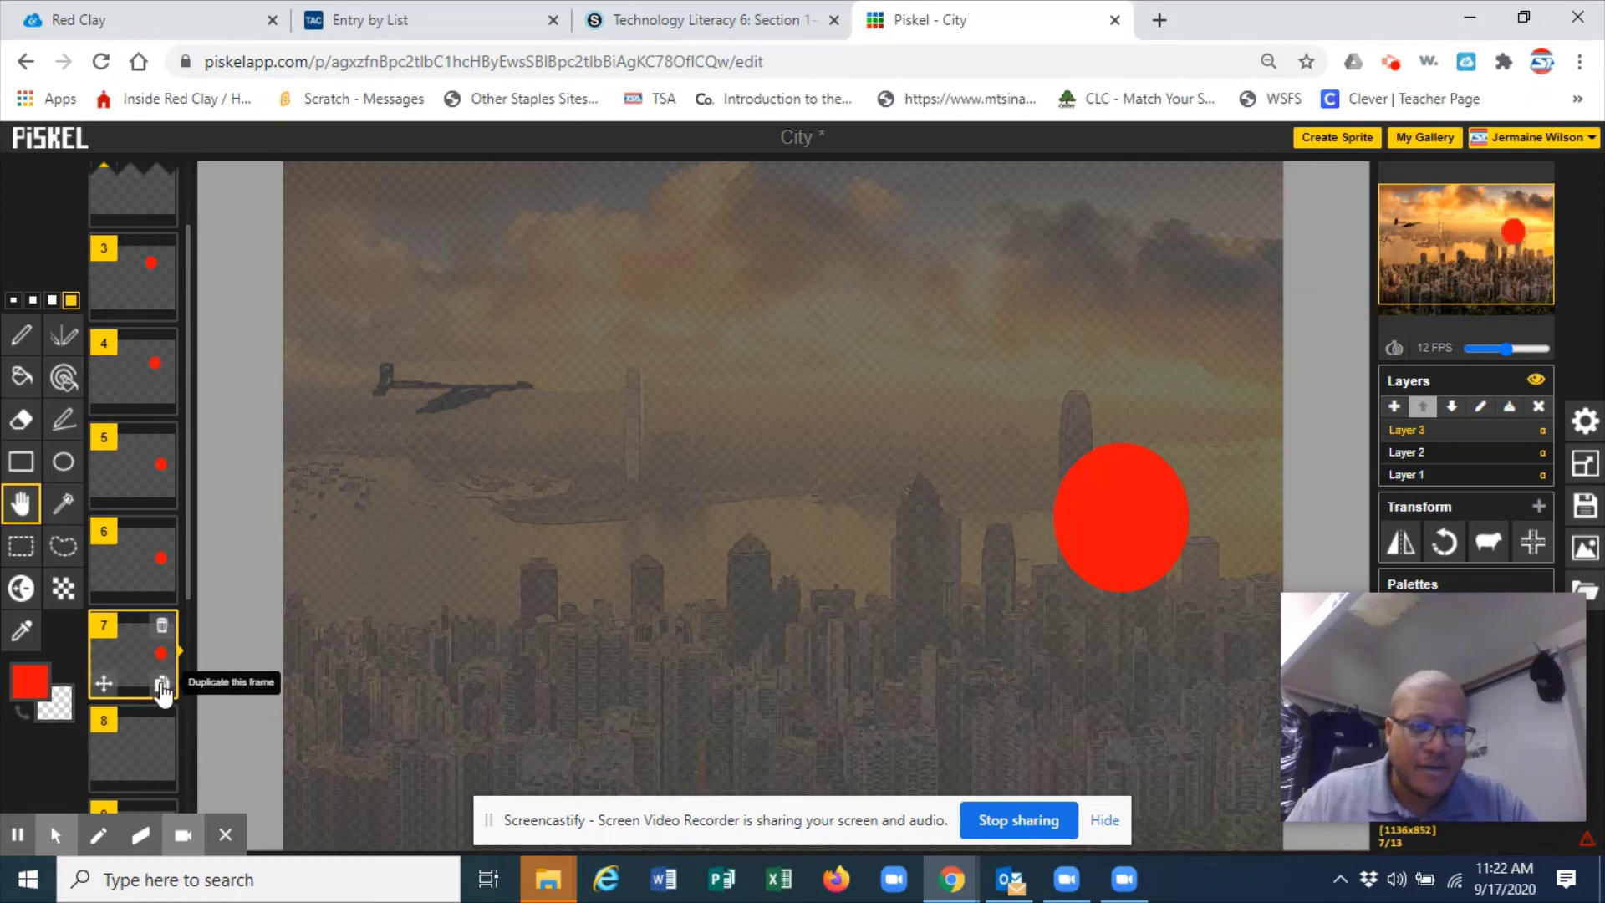
left_click(162, 685)
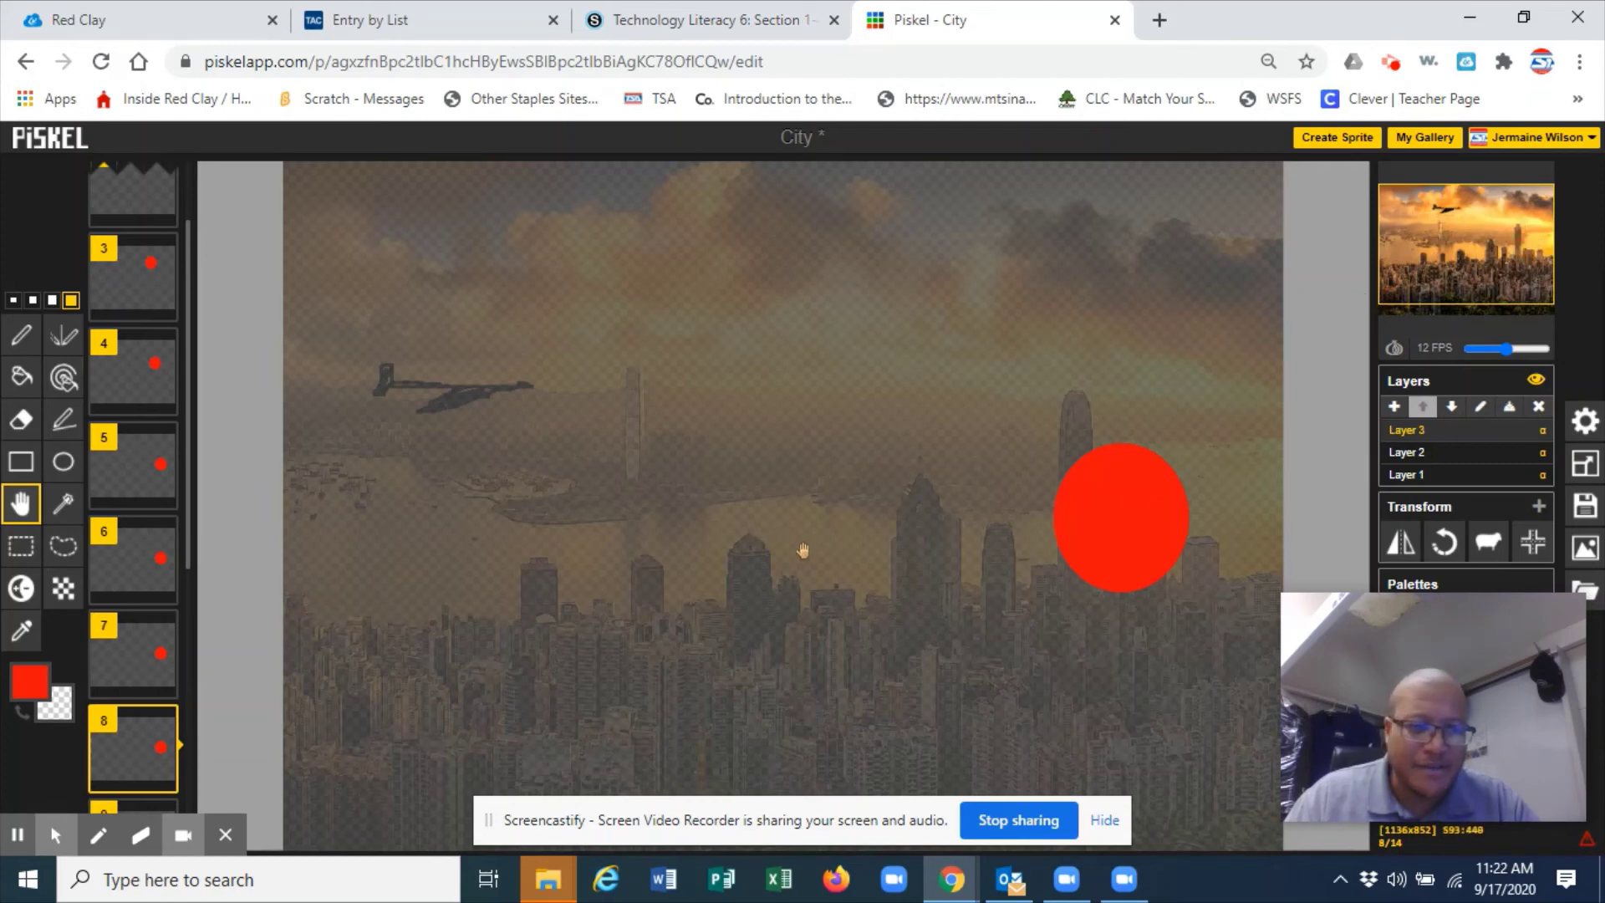
scroll(250, 678, "up", 4)
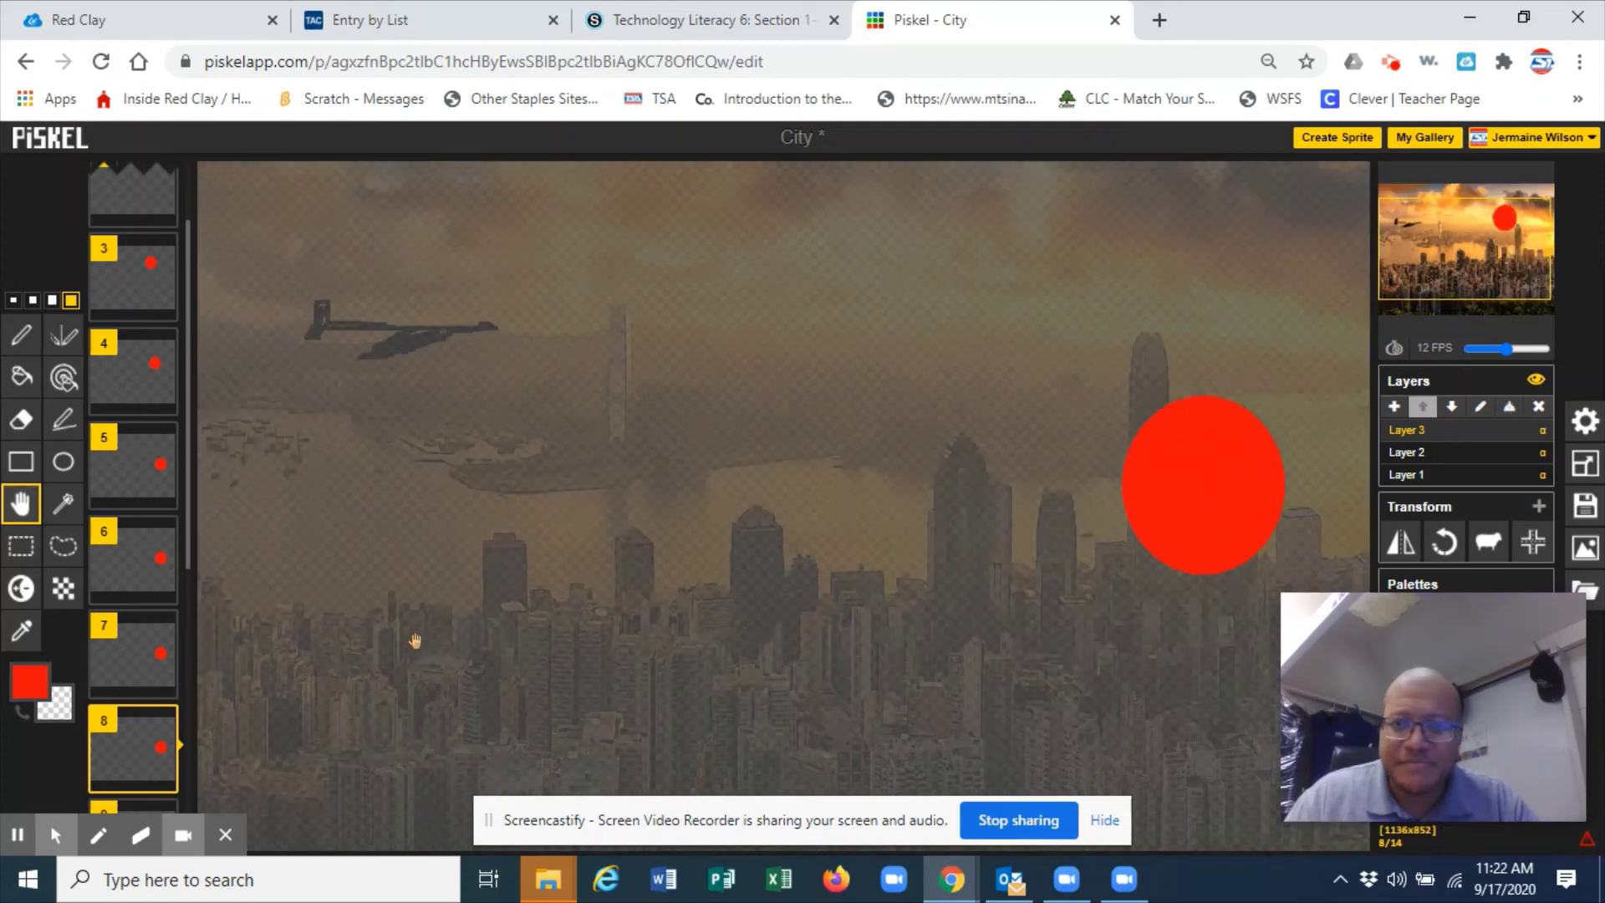
scroll(417, 636, "down", 3)
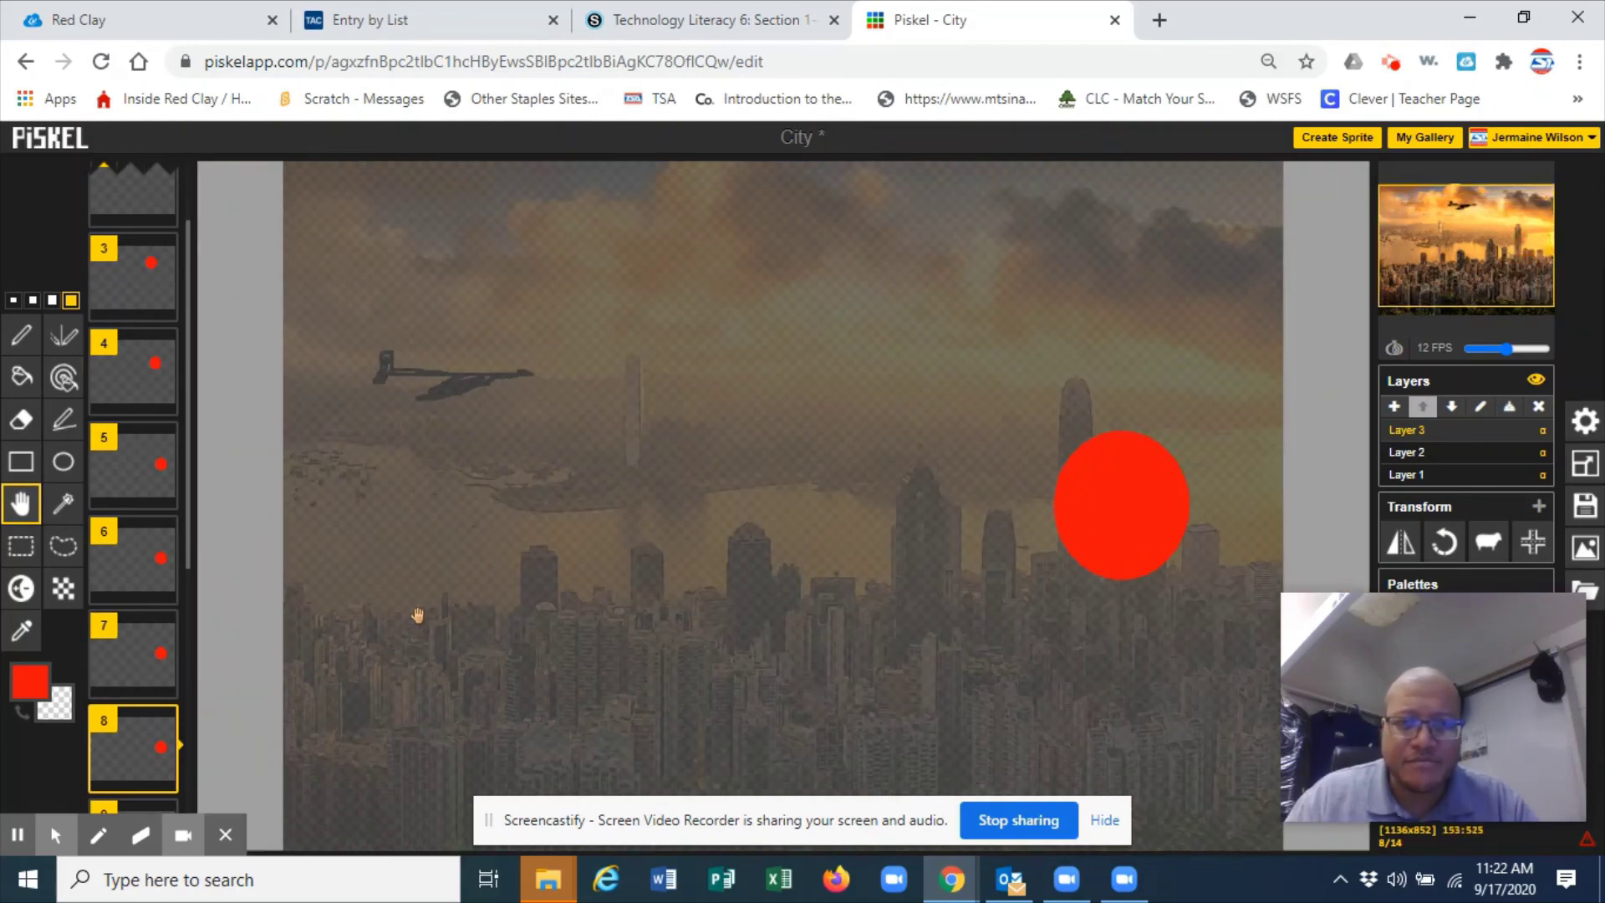